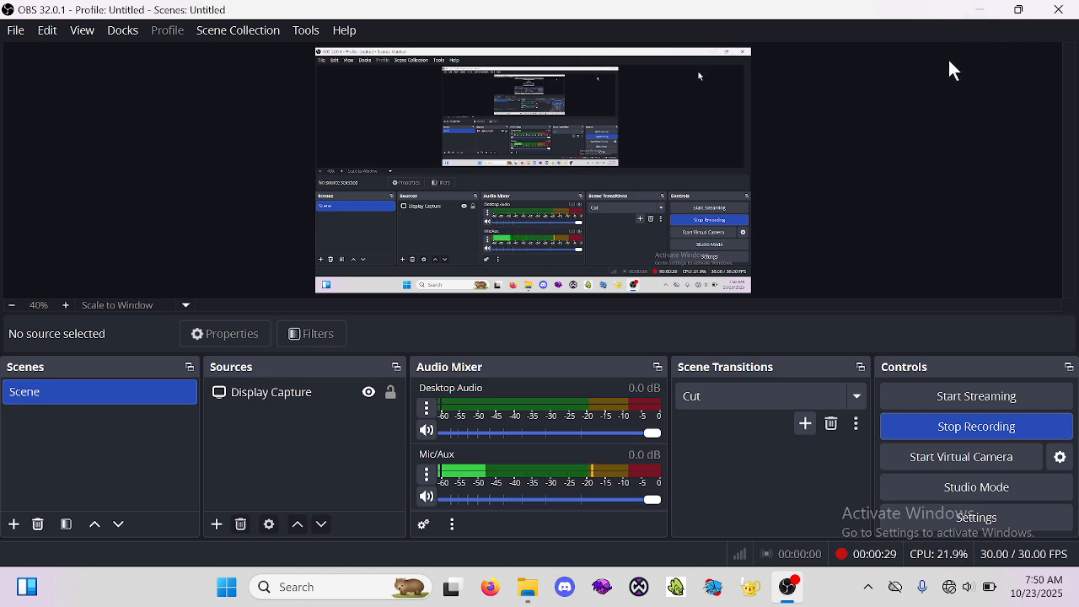
Clear away the OBS and Videos windows and open the Darnell EG desktop folder holding the darnellChill image and XML
left_click(975, 10)
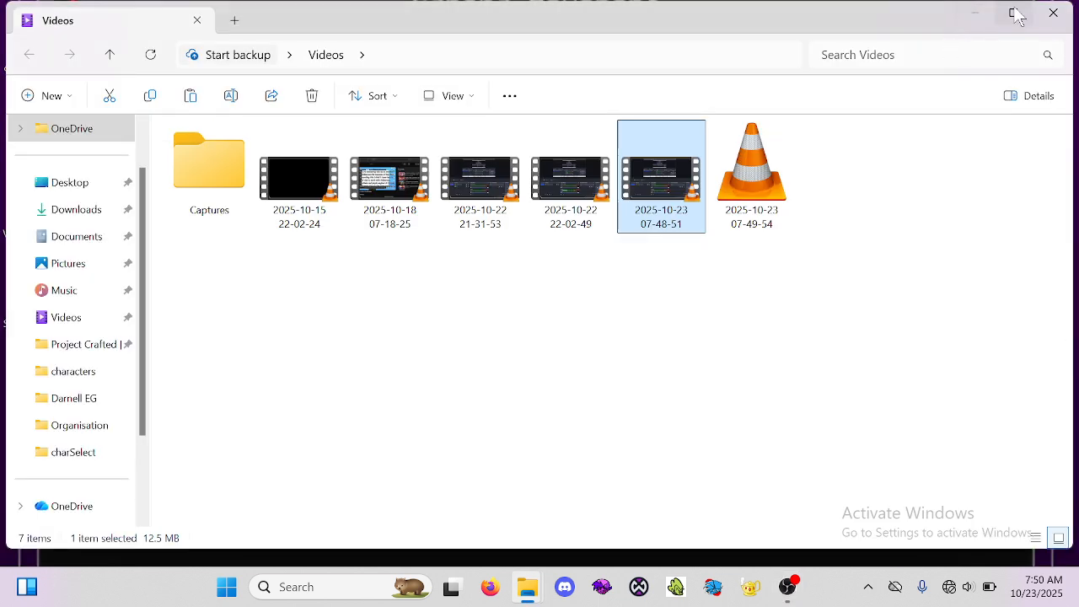
left_click(1045, 21)
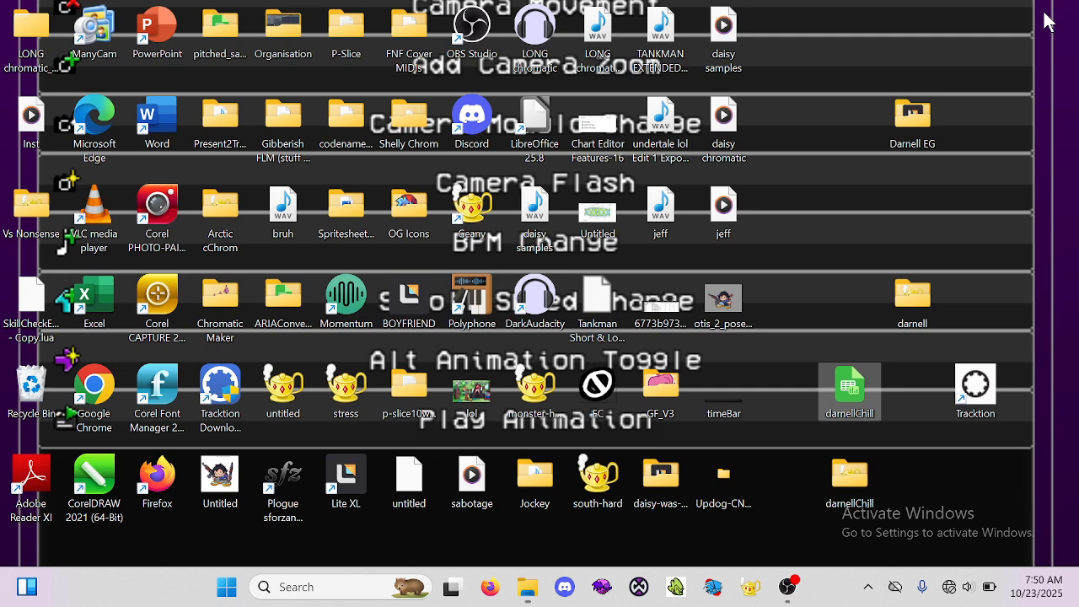
double_click(912, 122)
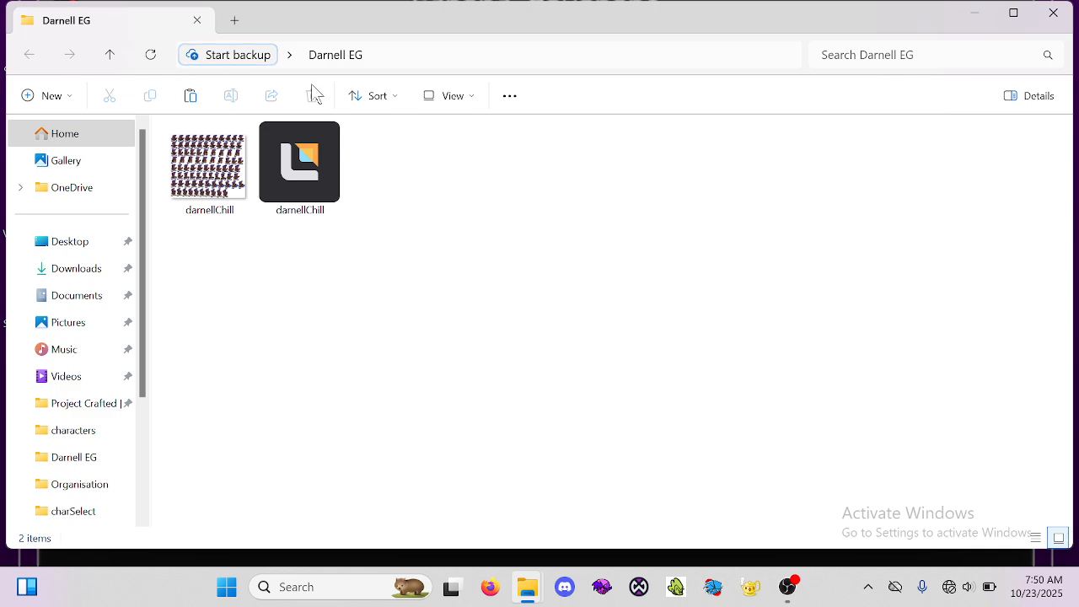
left_click(218, 184)
left_click(295, 181)
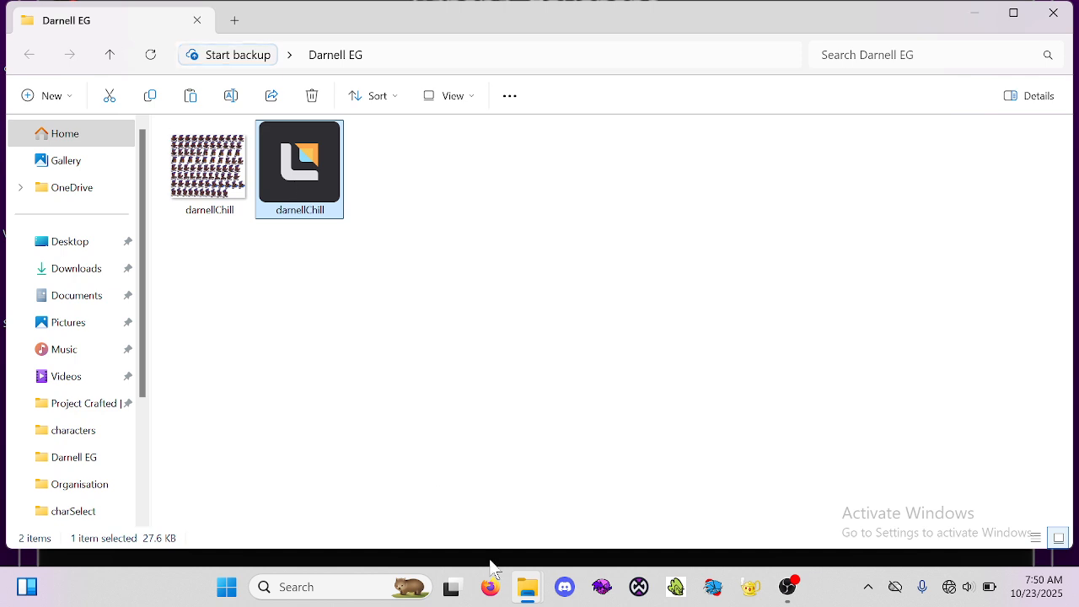
Run the darnellChill image and XML together through atlasconverter_bb035(1) from the Downloads folder to generate a darnellChill CSV
mouse_move(526, 595)
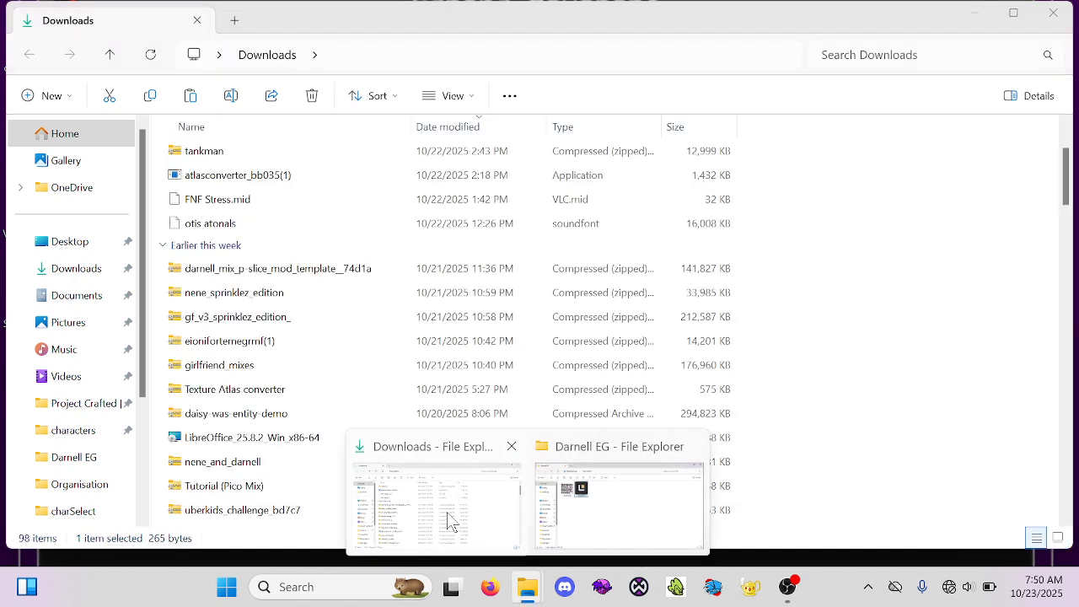
left_click(451, 522)
left_click(306, 174)
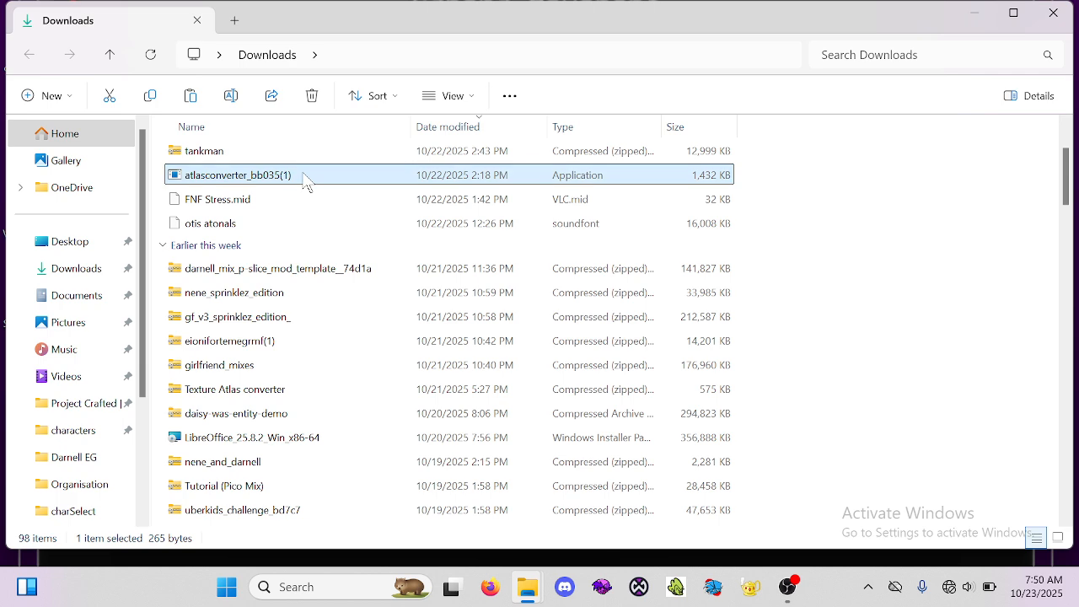
mouse_move(531, 590)
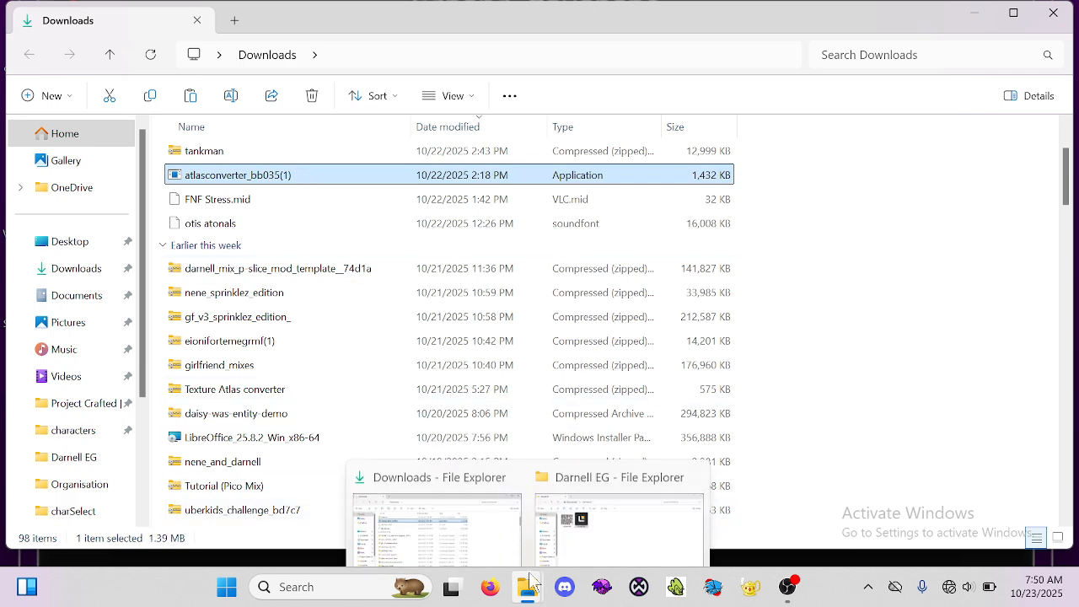
left_click(616, 482)
left_click_drag(386, 253, 165, 122)
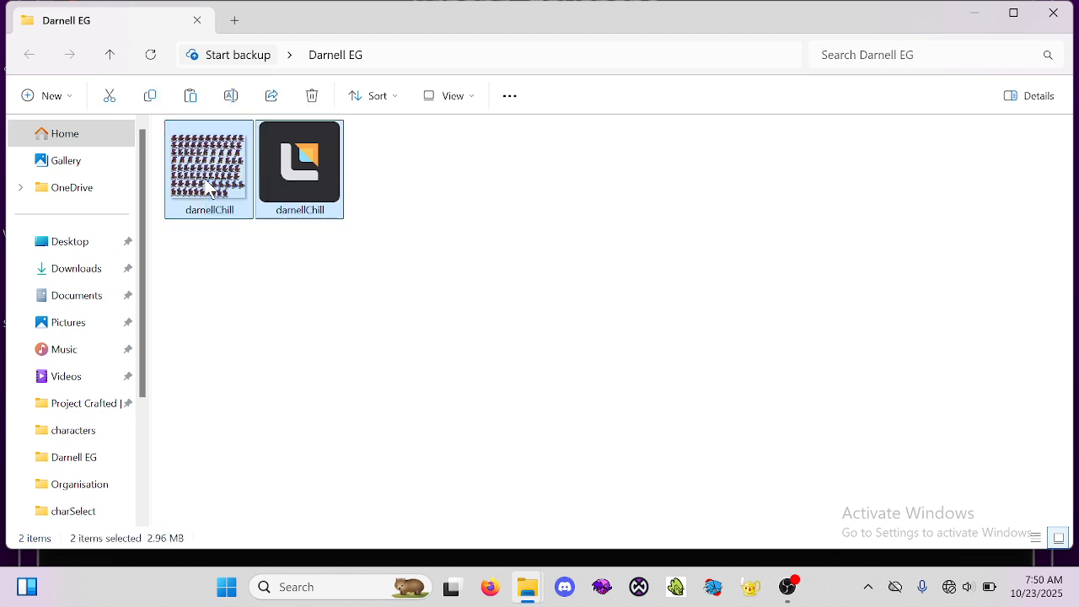
left_click_drag(209, 187, 381, 181)
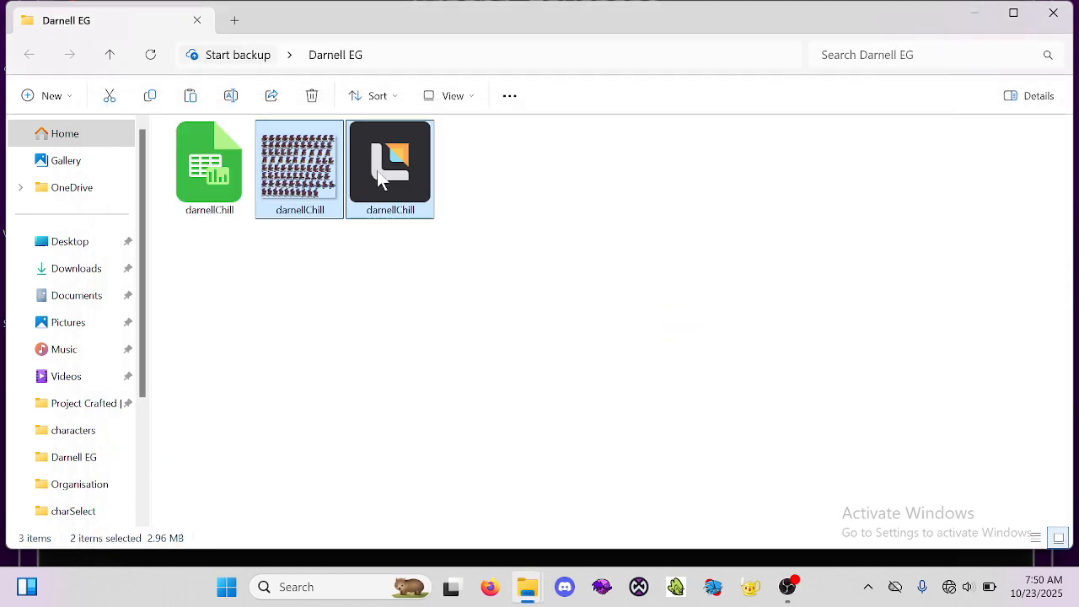
Open darnellChill.csv in LibreOffice Calc with the default import settings and maximize the spreadsheet window
key("Left")
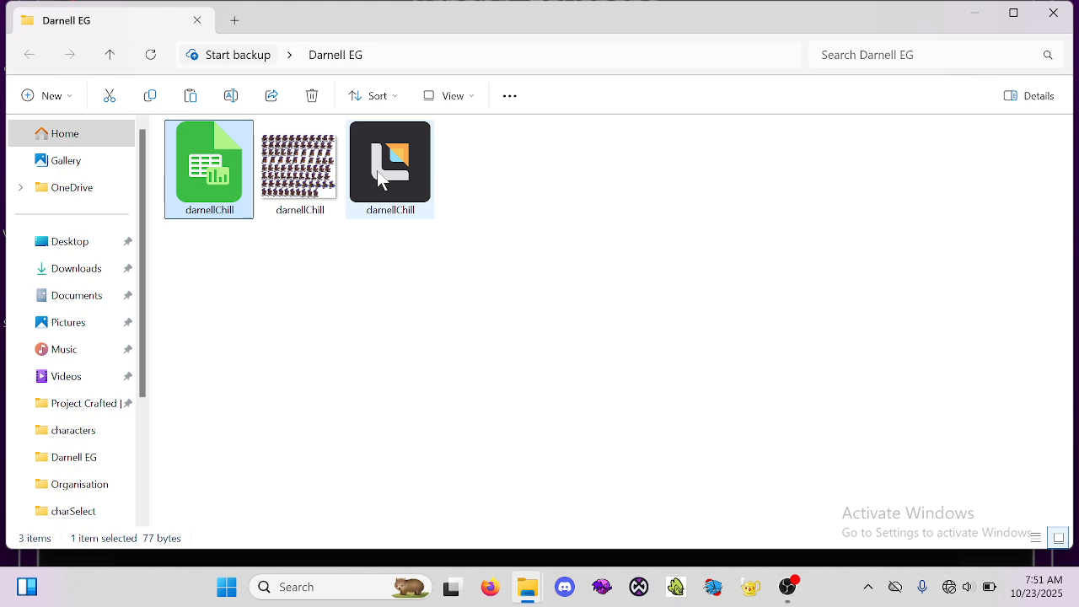
key("Return")
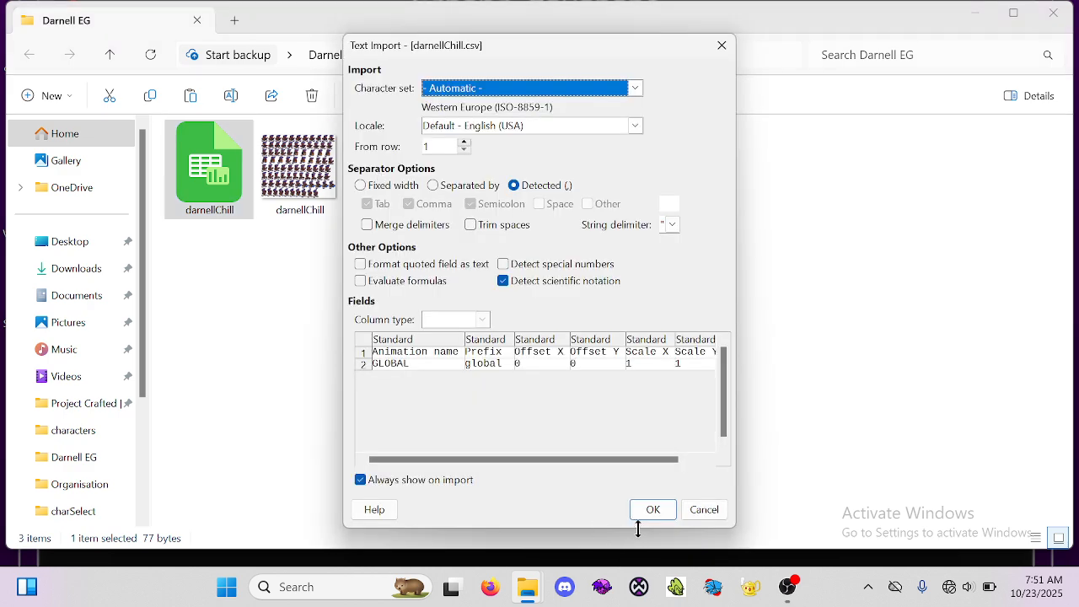
left_click(653, 509)
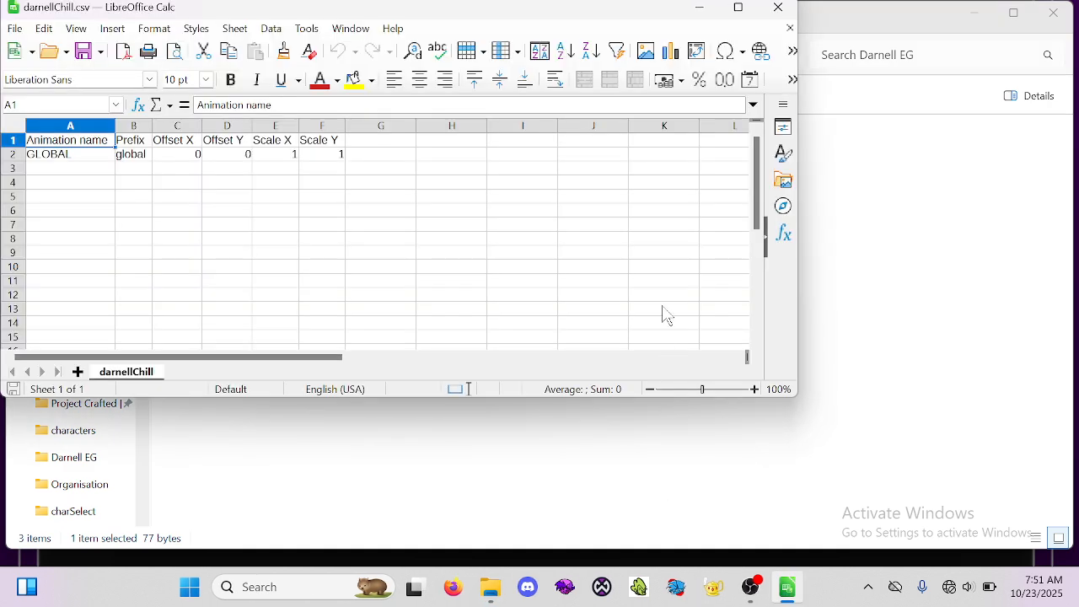
left_click(736, 9)
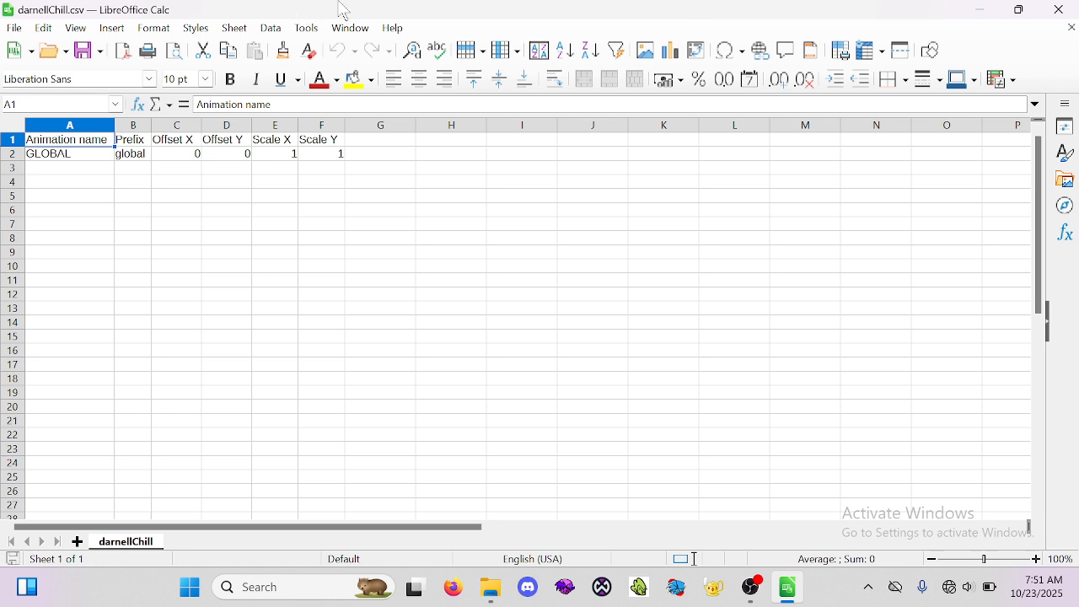
Enter the animation names idle and left in cells A3 and A4 below GLOBAL
left_click(47, 174)
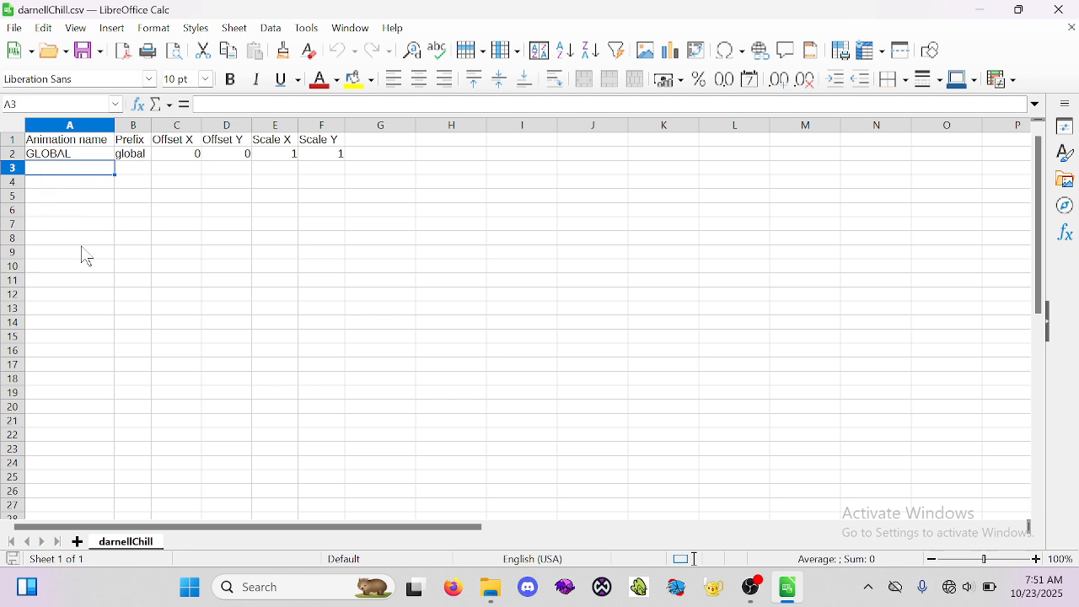
double_click(92, 169)
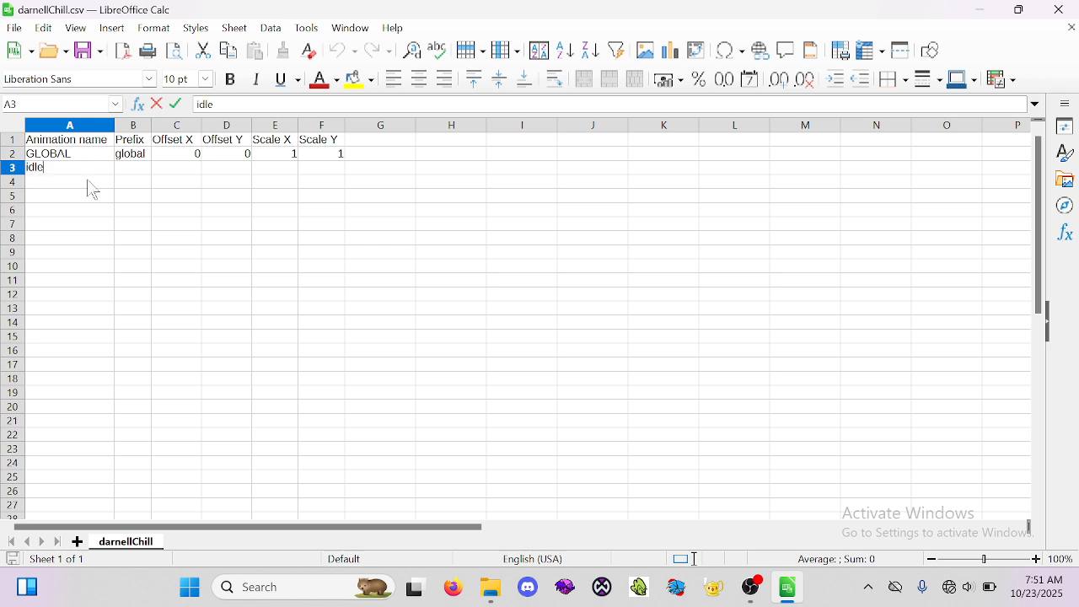
type("idle")
double_click(87, 180)
type("left")
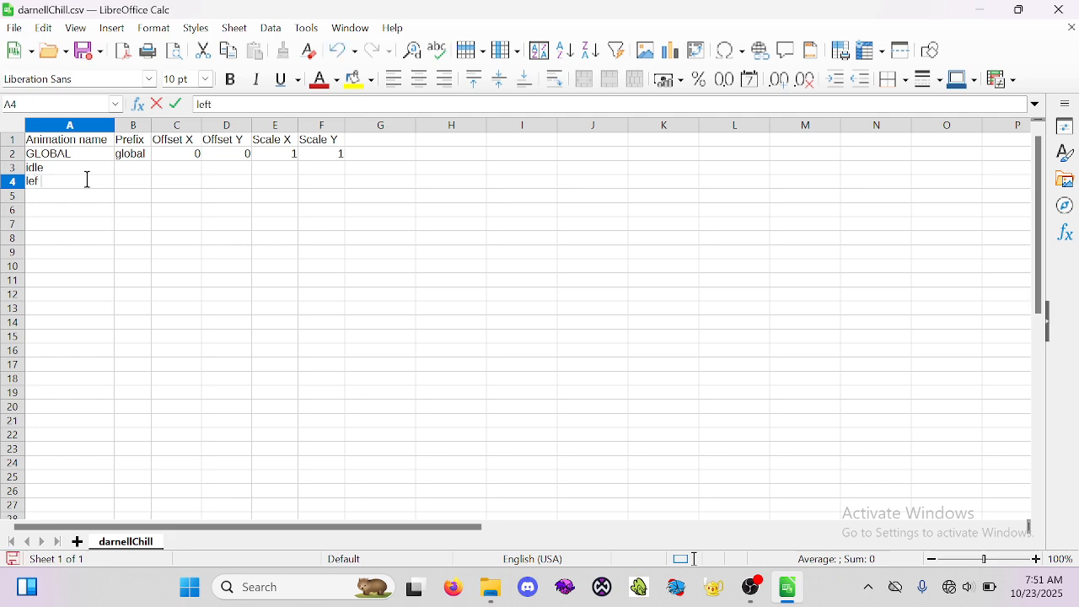
key("Return")
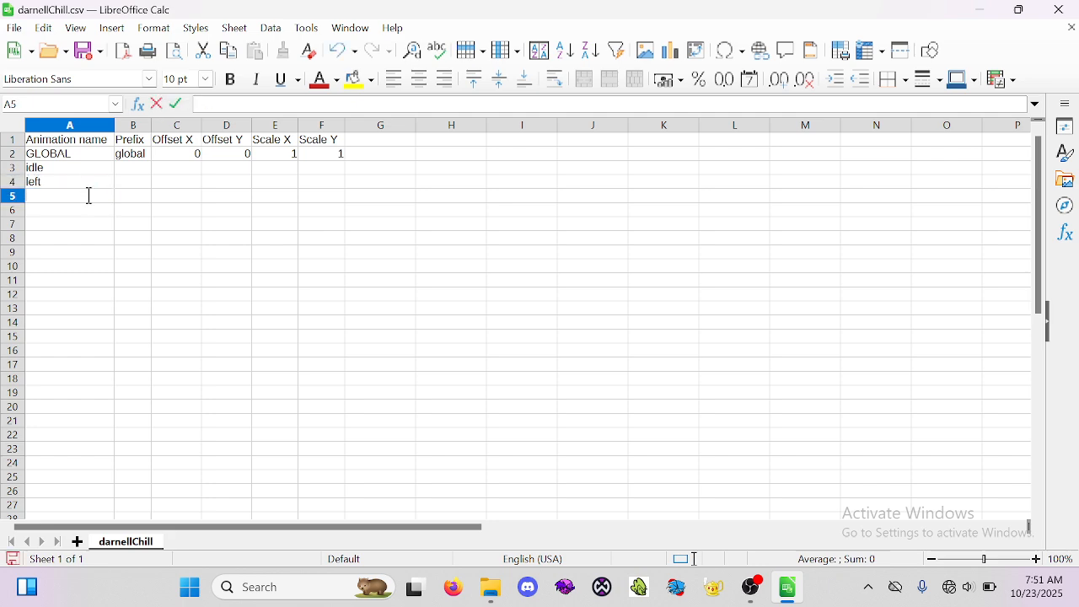
Fill in the remaining animation names: down in A5, up in A6 and right in A7
type("right")
key("Return")
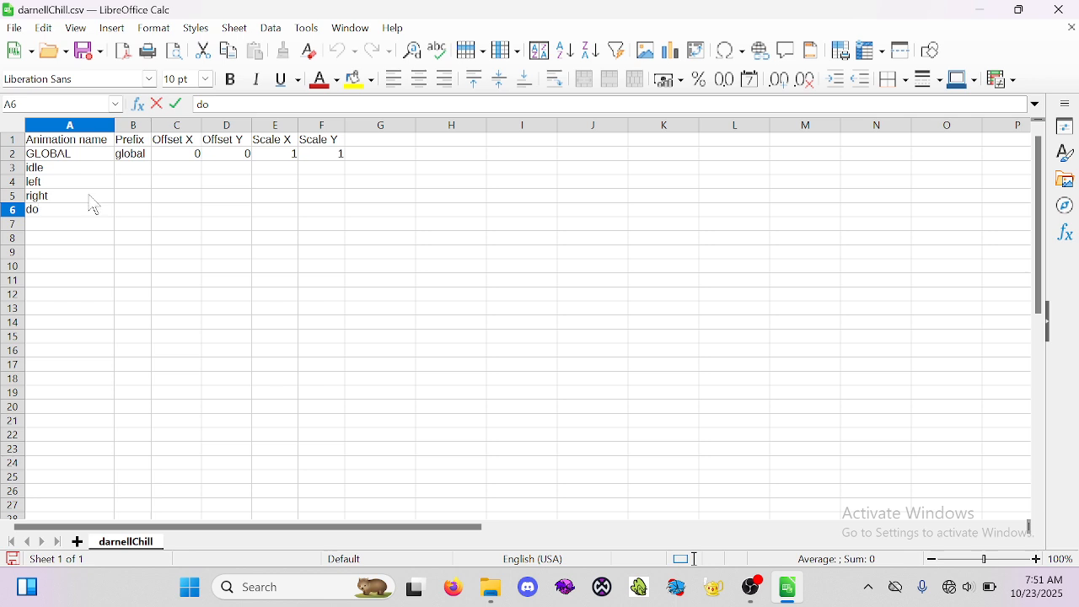
double_click(89, 194)
key("BackSpace")
key("BackSpace")
key("BackSpace")
key("BackSpace")
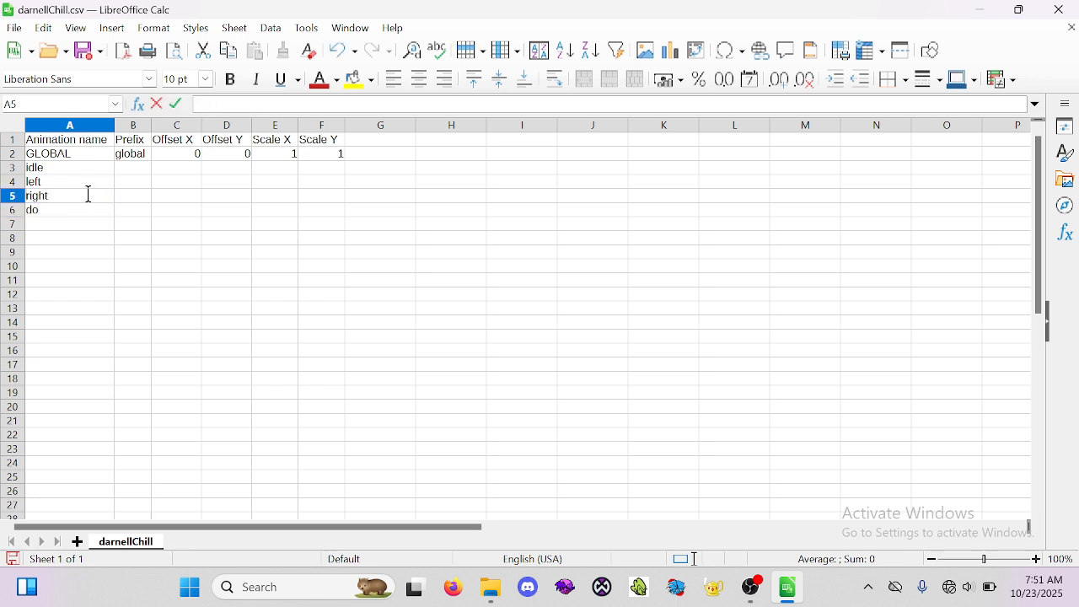
type("down")
double_click(91, 205)
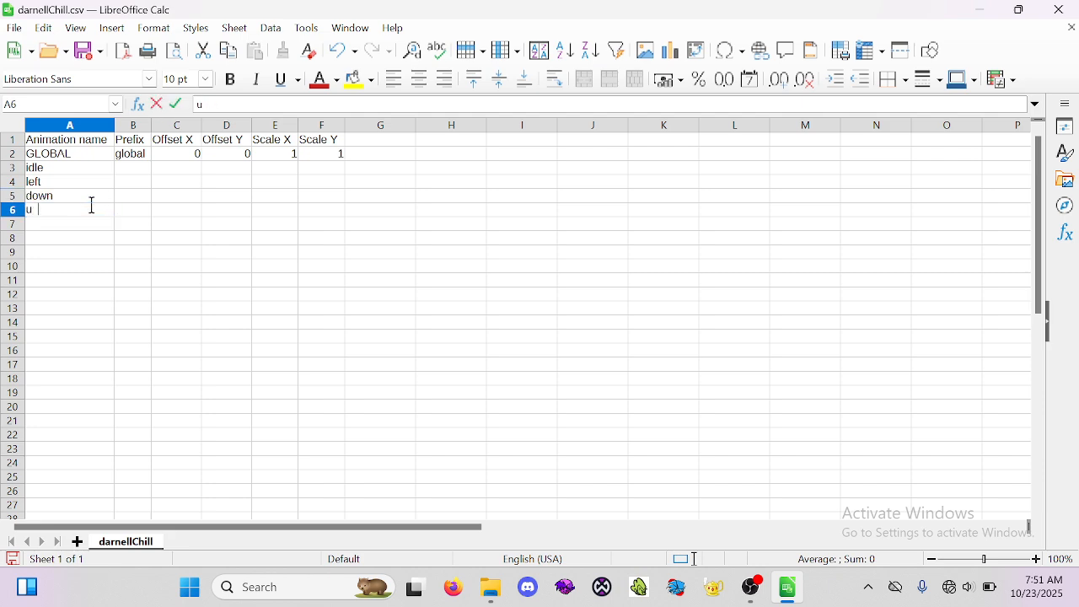
key("Return")
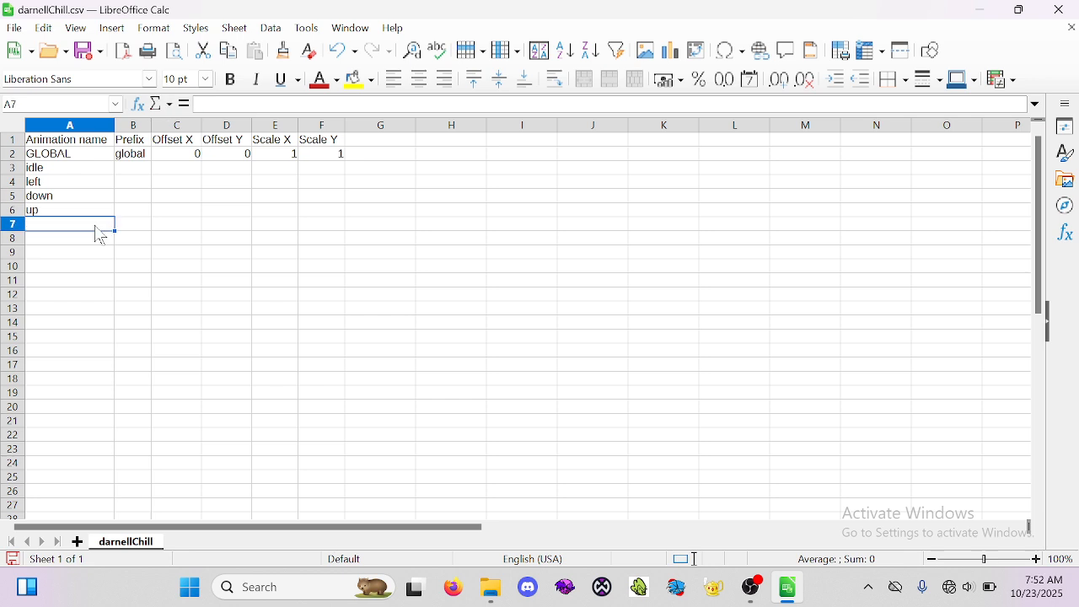
type("right")
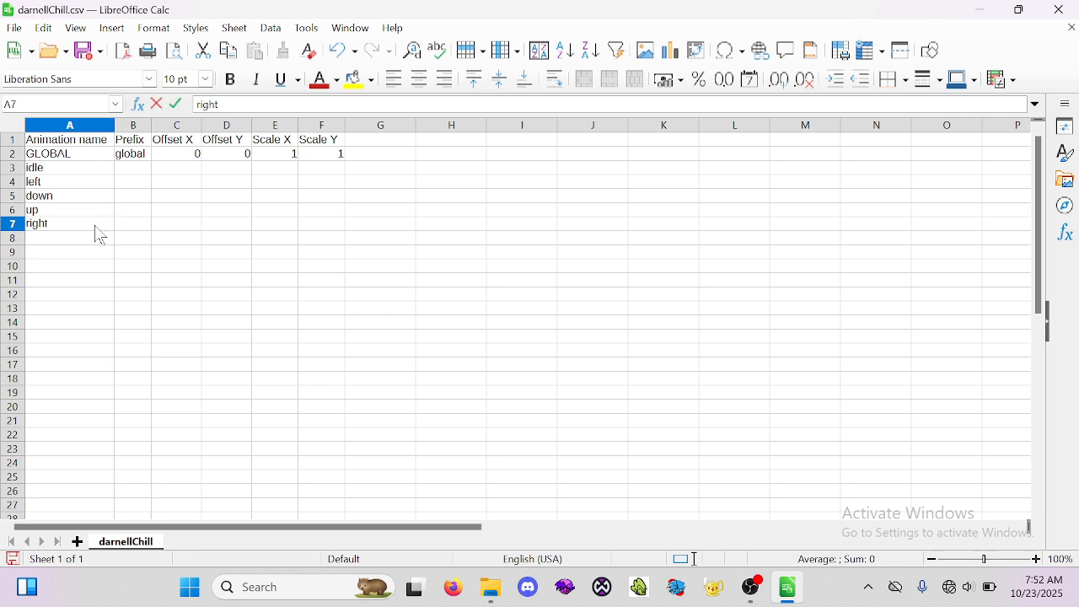
left_click(128, 172)
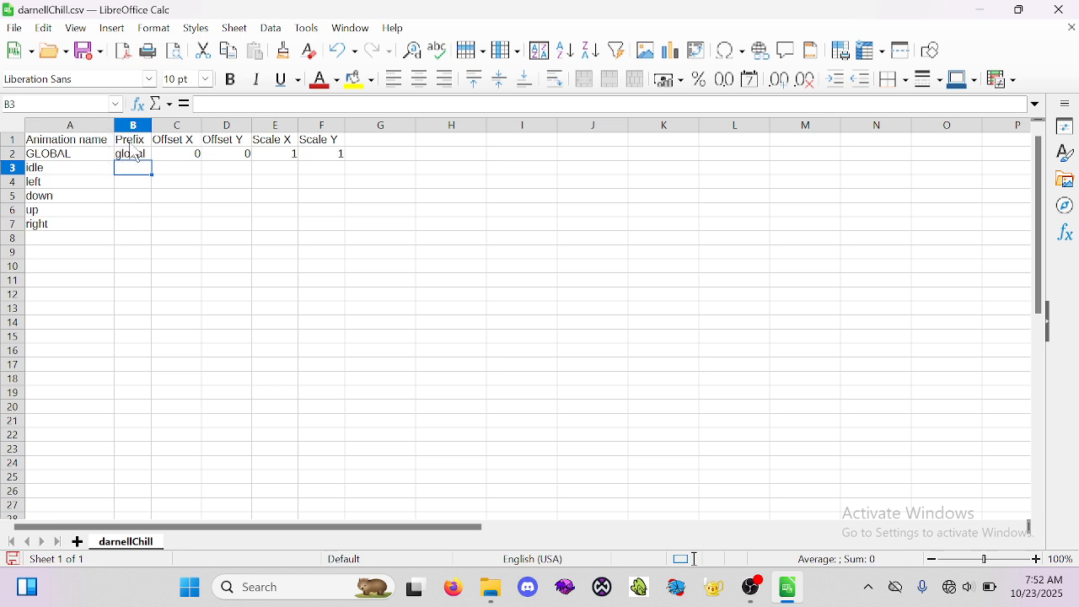
Open darnellChill.xml from the Darnell EG folder in Lite XL and examine the SubTexture names for each animation's prefix
left_click(787, 593)
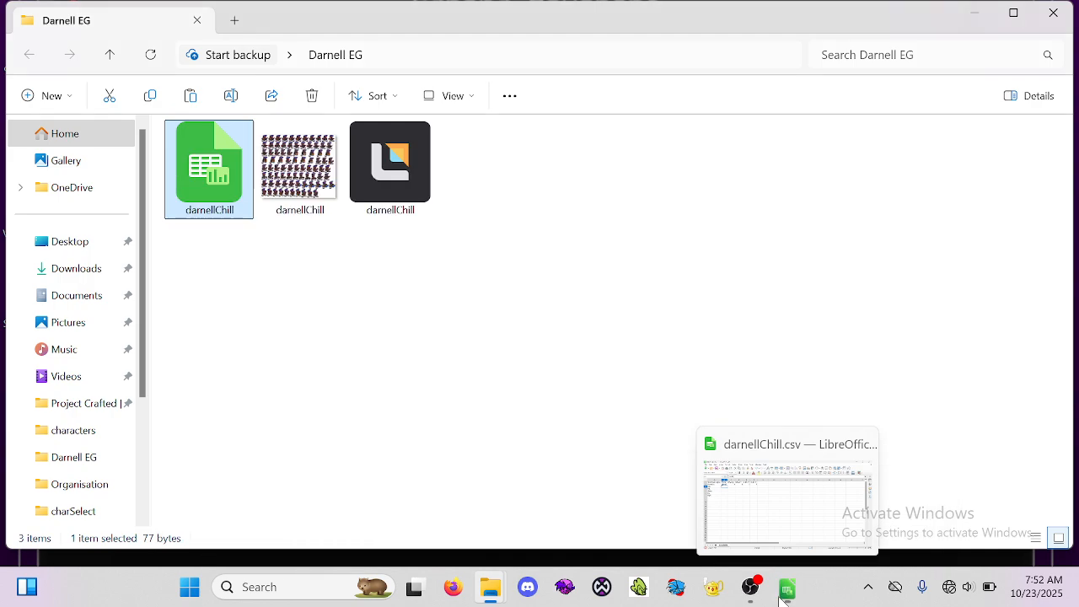
double_click(398, 195)
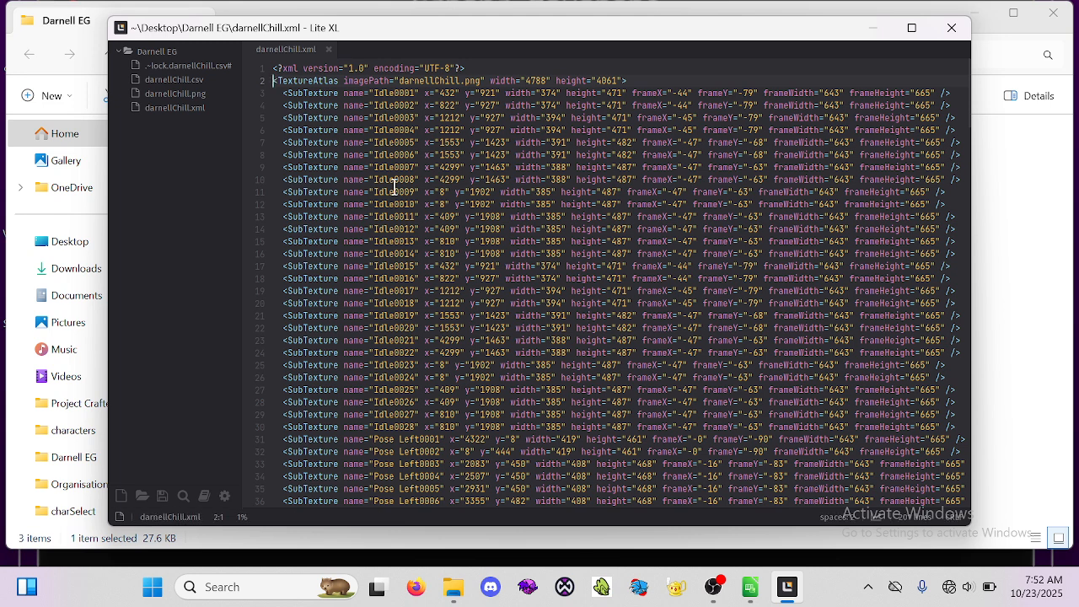
key("Down")
key("Down")
key("Down")
key("Down")
key("Down")
key("Down")
key("Down")
key("Down")
key("Down")
key("Down")
key("Down")
key("Down")
key("Down")
key("Down")
key("Down")
key("Down")
key("Down")
key("Down")
key("Down")
key("Down")
key("Down")
key("Down")
key("Down")
key("Down")
key("Down")
key("Down")
key("Down")
key("Down")
key("Down")
key("Down")
key("Down")
key("Down")
key("Down")
key("Down")
key("Down")
key("Down")
key("Down")
key("Down")
key("Down")
key("Down")
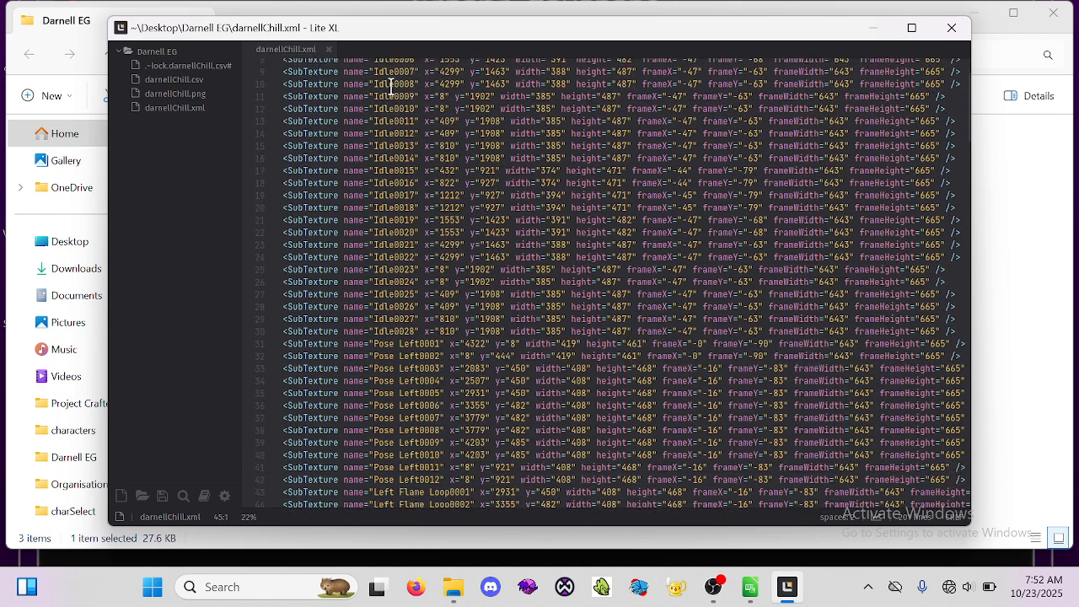
key("Down")
key("Down")
key("Down")
key("Down")
key("Down")
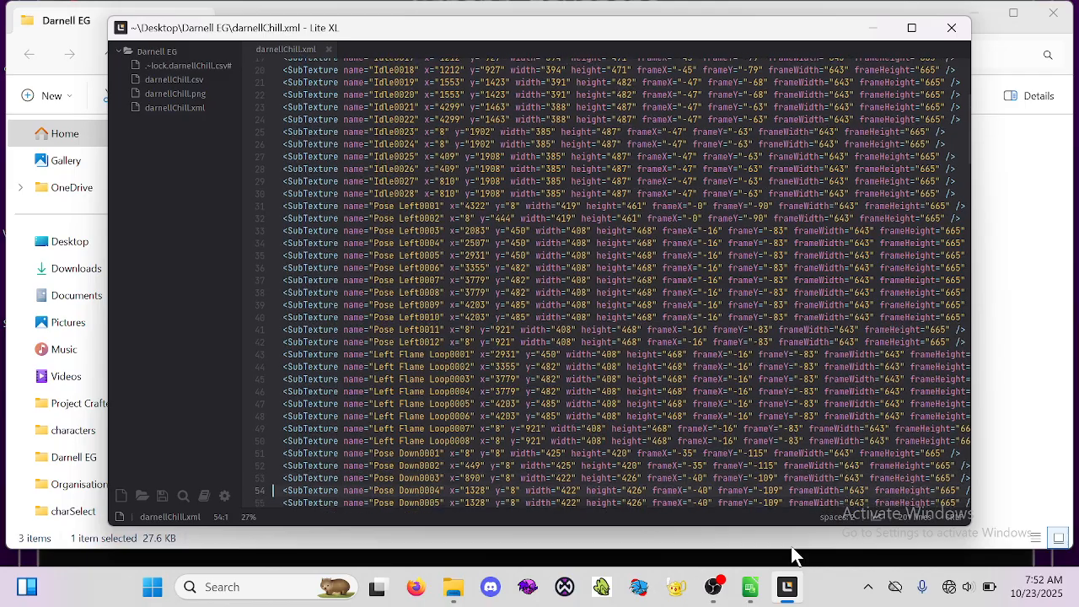
key("Down")
key("Down")
key("Down")
key("Down")
key("Down")
key("Down")
key("Down")
key("Down")
key("Down")
key("Down")
key("Down")
key("Down")
key("Down")
key("Down")
key("Down")
key("Down")
key("Down")
key("Down")
key("Down")
key("Down")
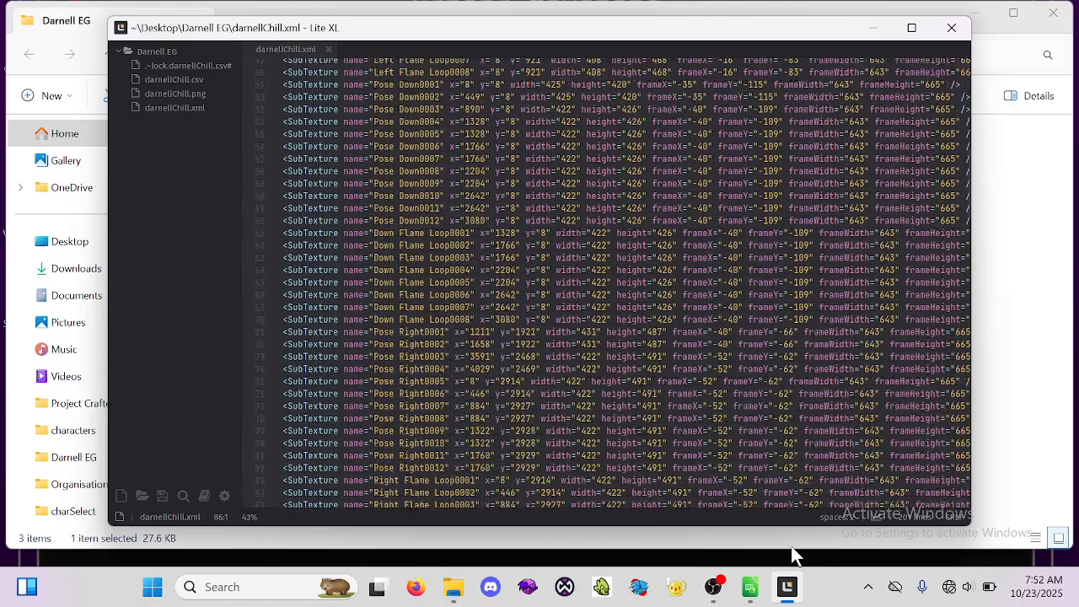
key("Down")
key("Down")
key("Down")
key("Down")
key("Down")
key("Down")
key("Down")
key("Down")
key("Down")
key("Down")
key("Down")
key("Down")
Switch back to LibreOffice Calc and enter the prefixes Idle in B3, Pose Left in B4 and Pose Down in B5
left_click(750, 588)
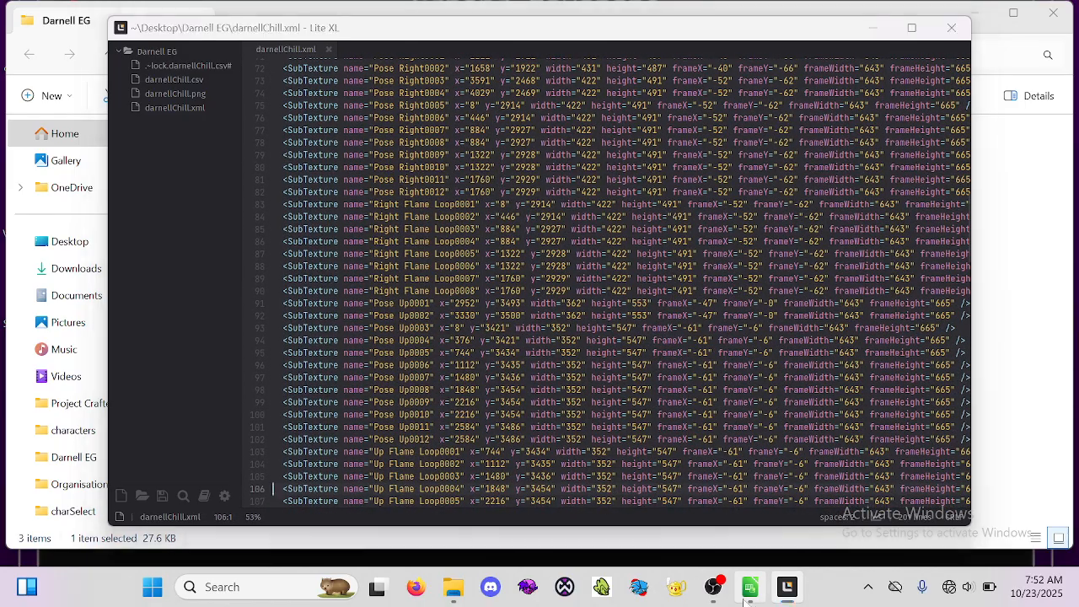
double_click(128, 171)
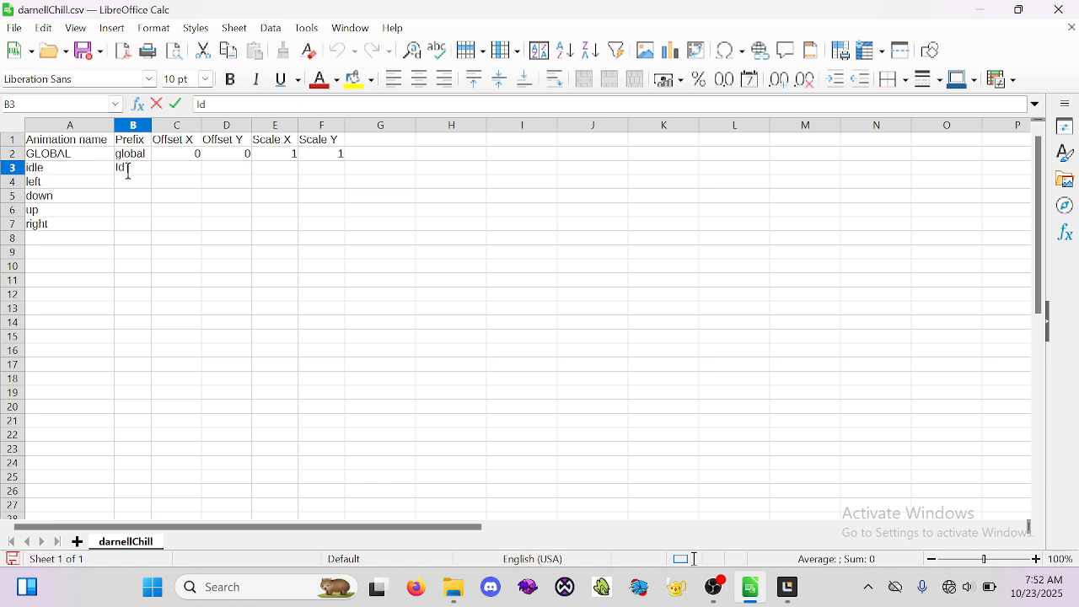
key("Return")
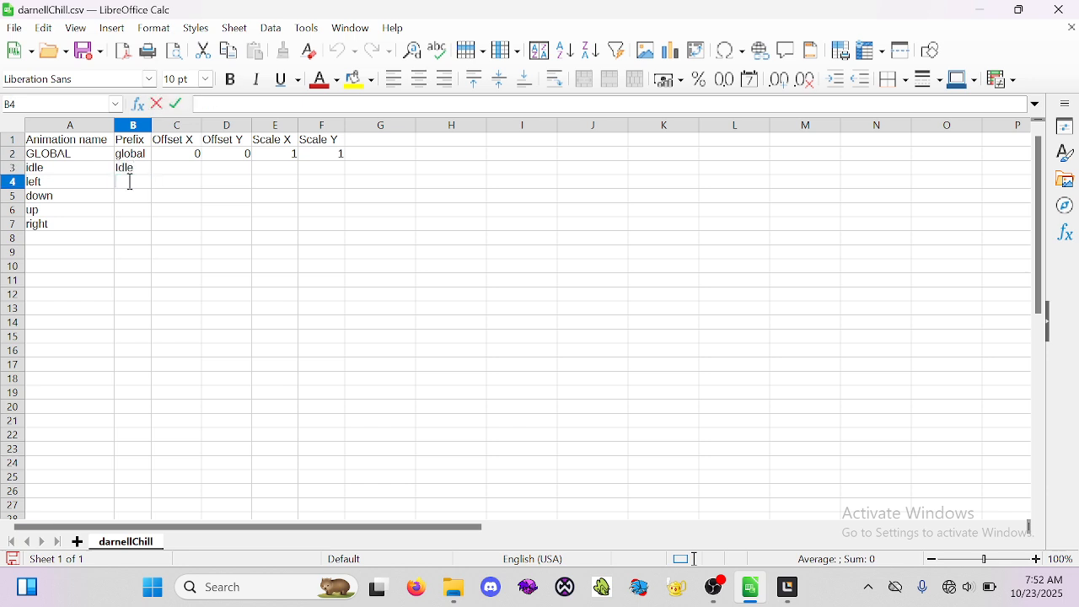
type("Pose Left")
left_click(129, 192)
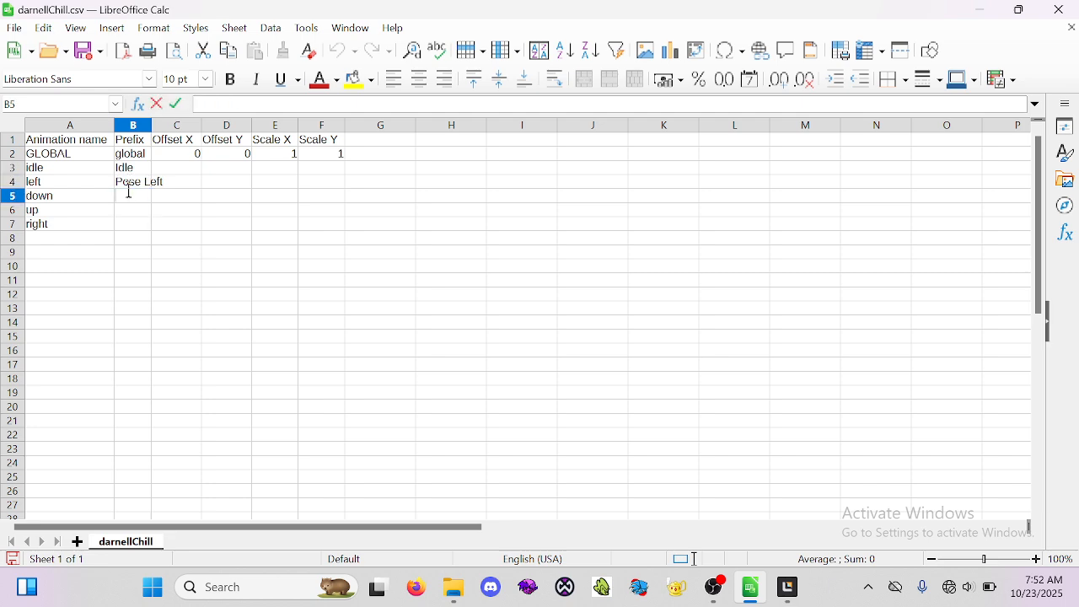
type("Pose Down")
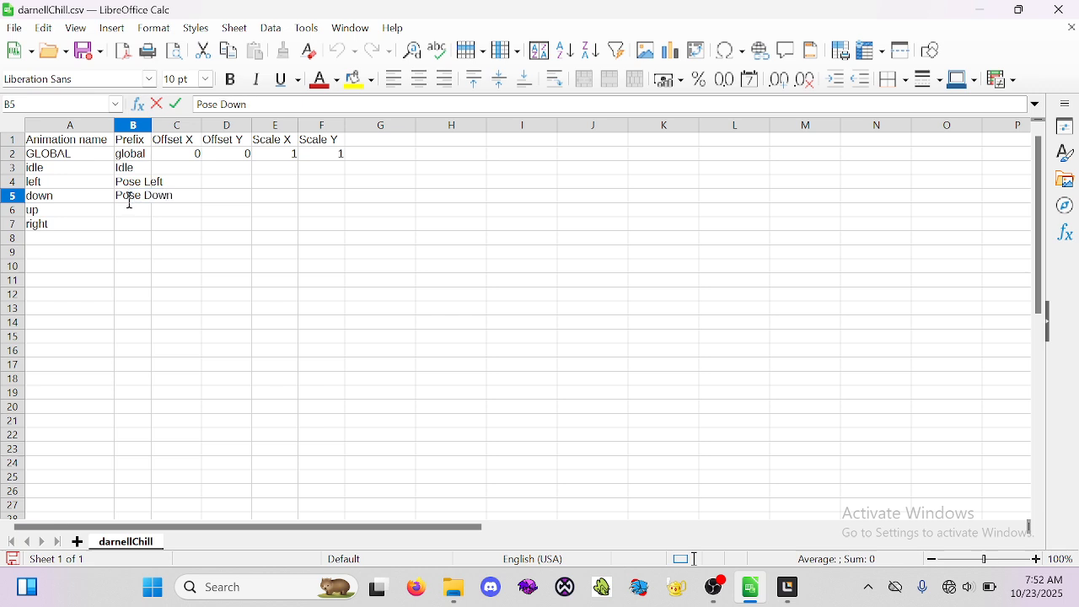
Enter the prefixes Pose Up in B6 for the up animation and Pose Right in B7 for the right animation
left_click(132, 207)
type("P")
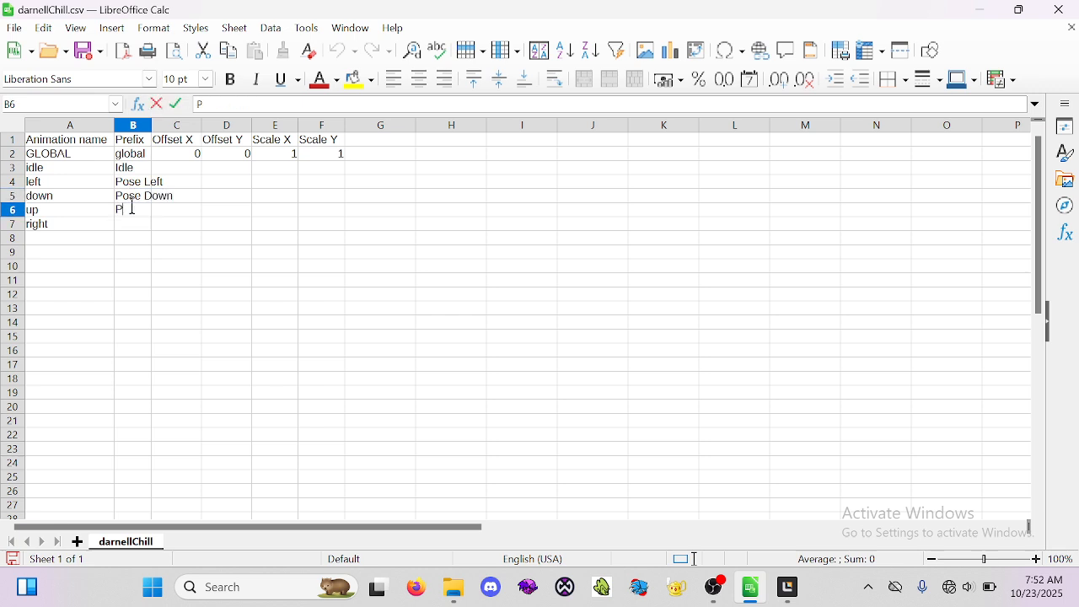
type("ose Up")
left_click(140, 222)
type("Pose Right")
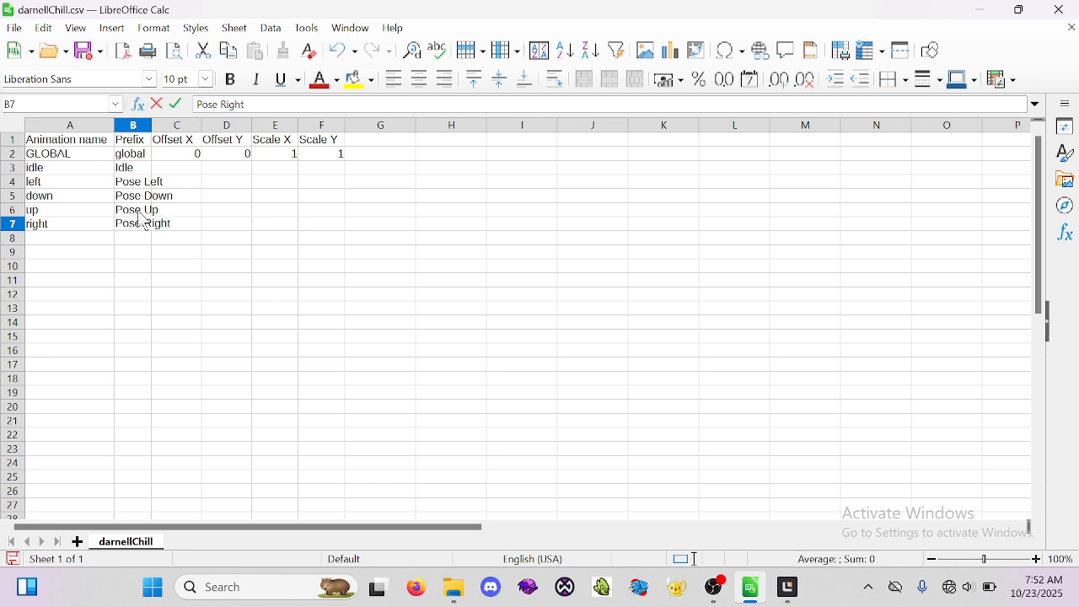
Switch to darnellChill.xml in Lite XL and examine the SubTexture names beyond the Pose Right and Pose Up entries for further animations
left_click(794, 602)
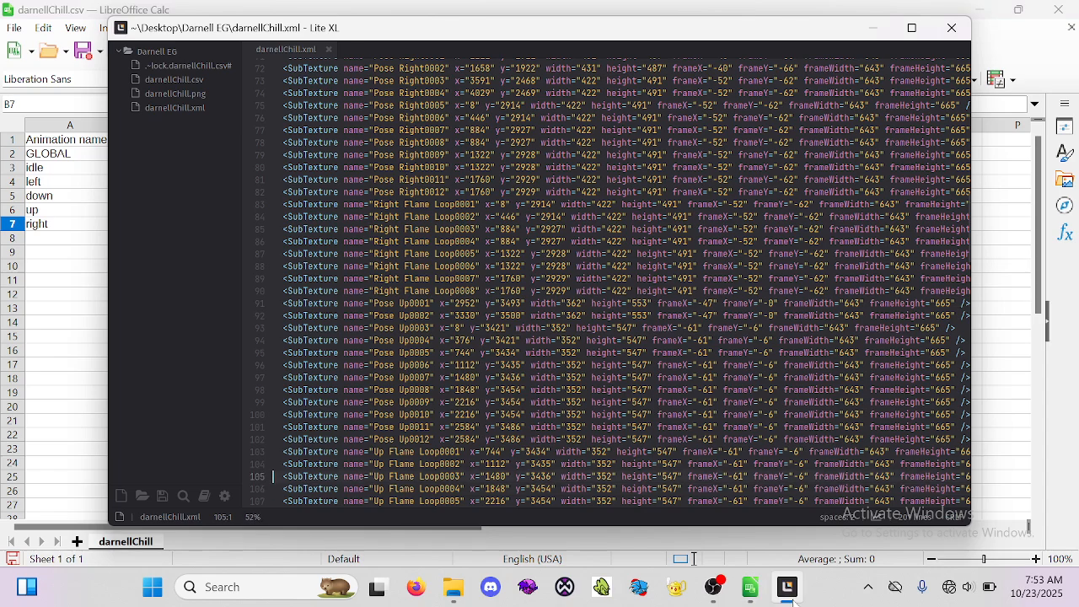
key("Down")
key("Down")
key("Down")
key("Down")
key("Down")
key("Down")
key("Down")
key("Down")
key("Down")
key("Down")
key("Down")
key("Down")
key("Down")
key("Down")
key("Down")
key("Down")
key("Down")
key("Down")
key("Down")
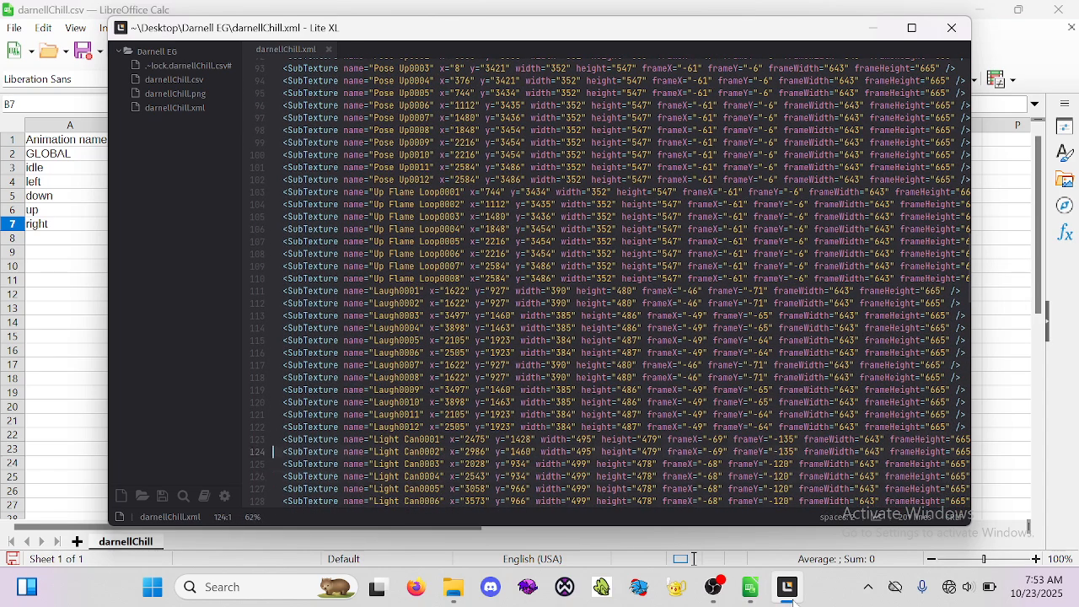
key("Up")
key("Up")
key("Up")
key("Up")
key("Up")
key("Up")
key("Up")
key("Up")
key("Up")
key("Up")
key("Up")
key("Up")
key("Up")
key("Up")
key("Up")
key("Up")
key("Up")
key("Up")
key("Up")
key("Down")
key("Down")
key("Down")
key("Down")
key("Down")
key("Down")
key("Down")
key("Down")
key("Down")
key("Down")
key("Down")
key("Down")
key("Down")
key("Down")
key("Down")
key("Down")
key("Down")
key("Down")
key("Down")
key("Down")
key("Down")
key("Down")
key("Down")
key("Down")
key("Down")
key("Down")
key("Down")
key("Down")
key("Down")
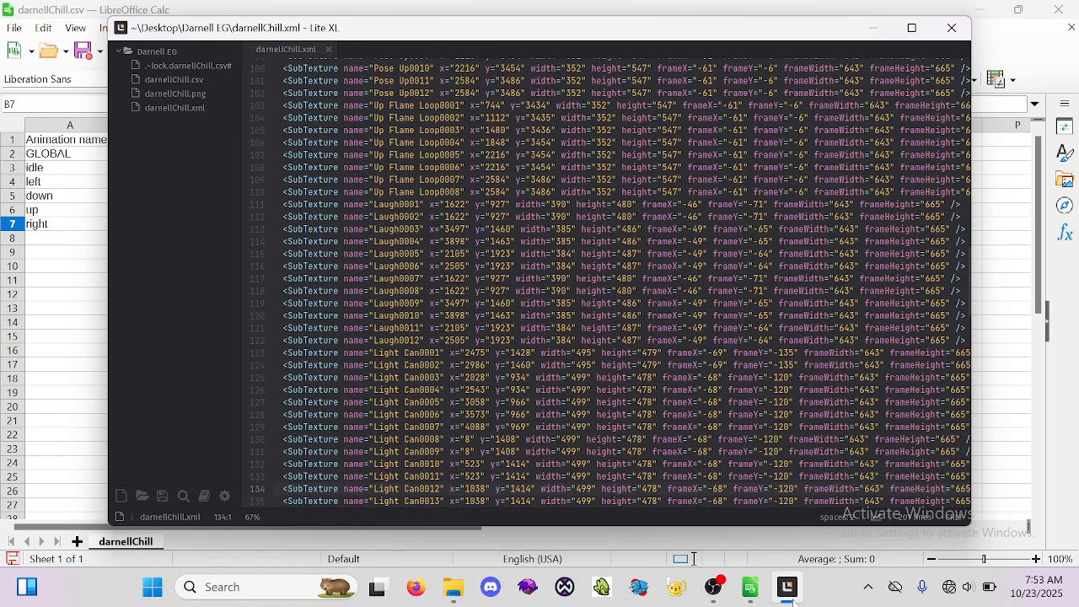
Return to LibreOffice Calc and add the animation names laugh in A8 and pissed in A9
left_click(885, 33)
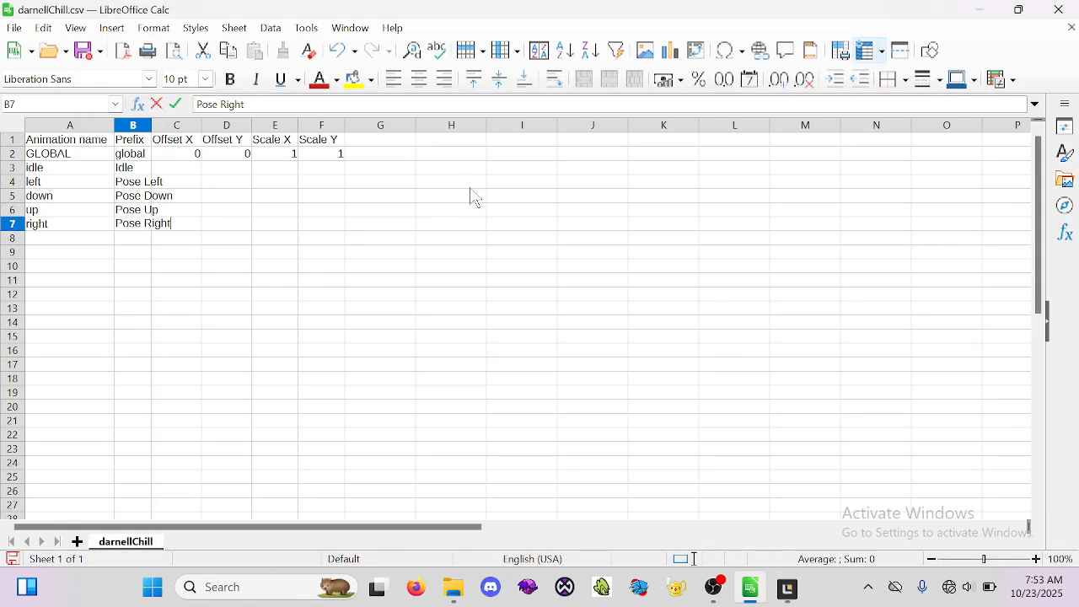
left_click(45, 243)
double_click(44, 242)
type("la")
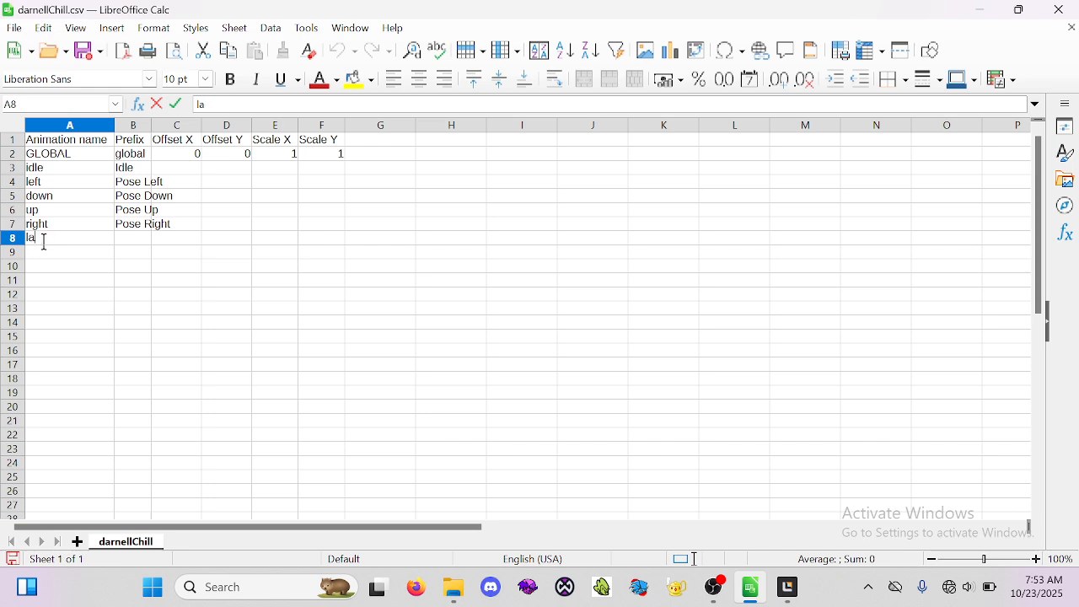
type("ugh")
key("Return")
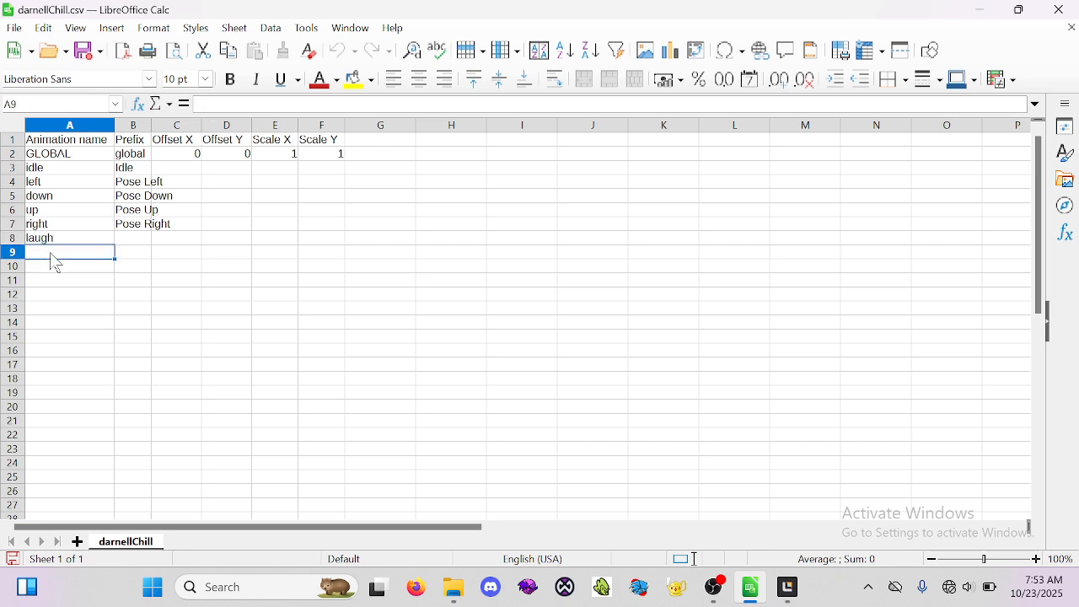
double_click(48, 251)
type("pisse")
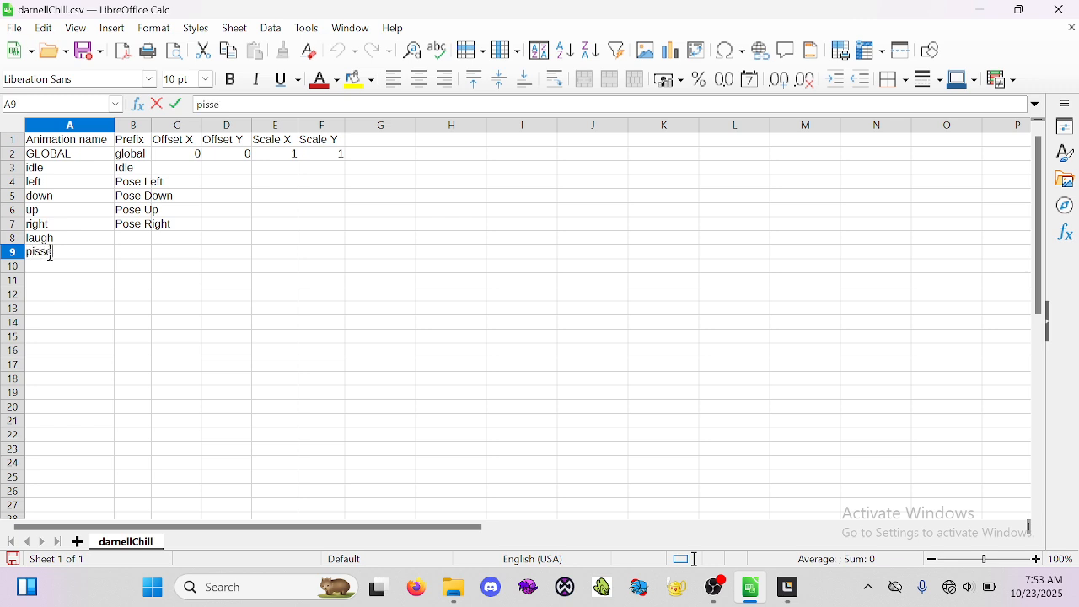
type("d")
Enter the prefix Laugh in B8 for the laugh animation
left_click(124, 227)
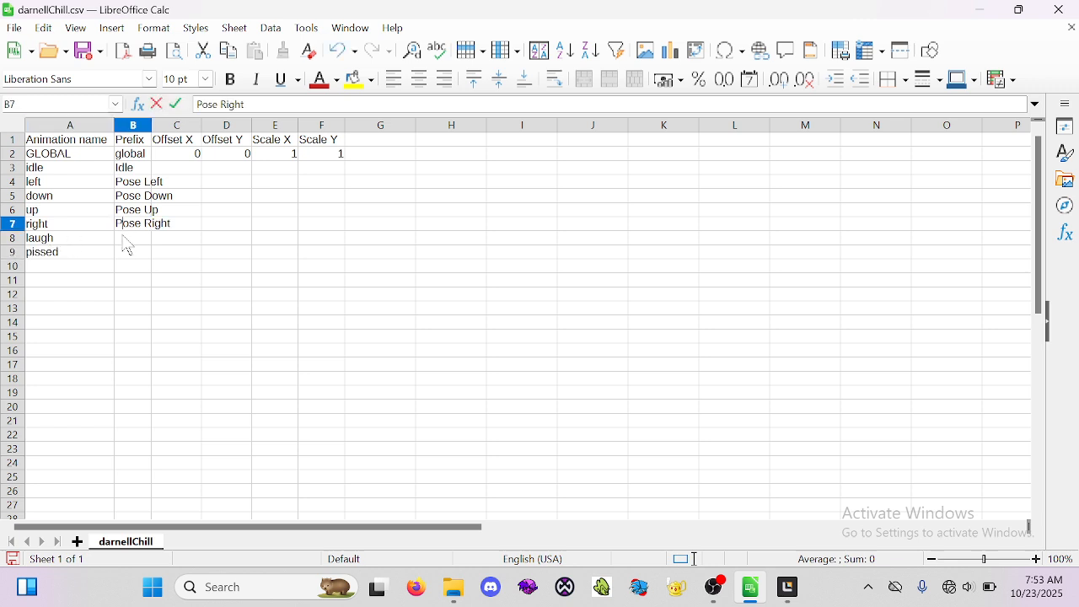
left_click(125, 241)
double_click(124, 240)
type("Laugh")
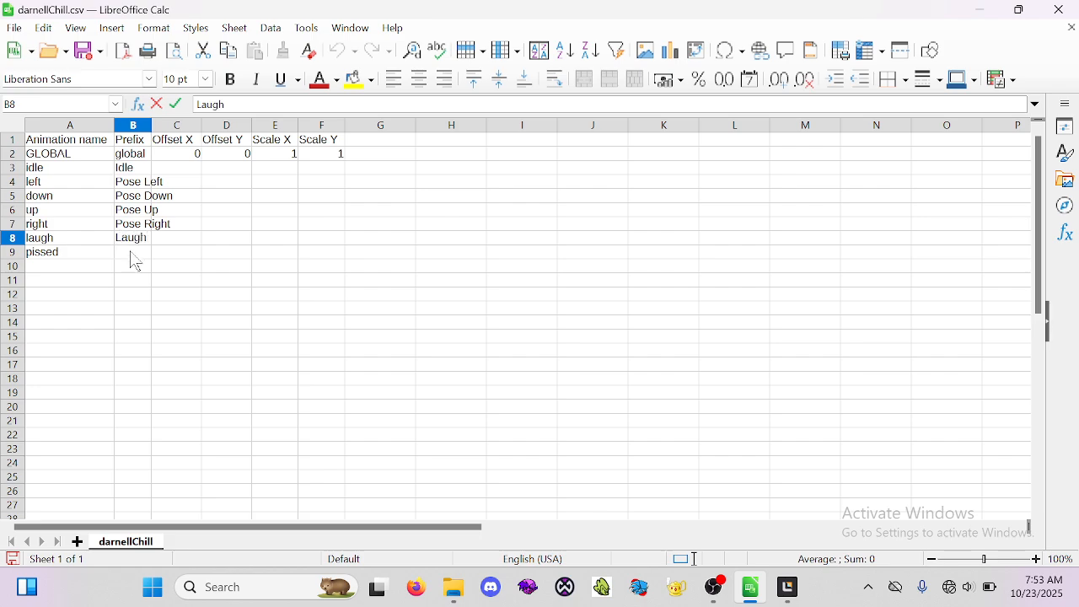
left_click(132, 254)
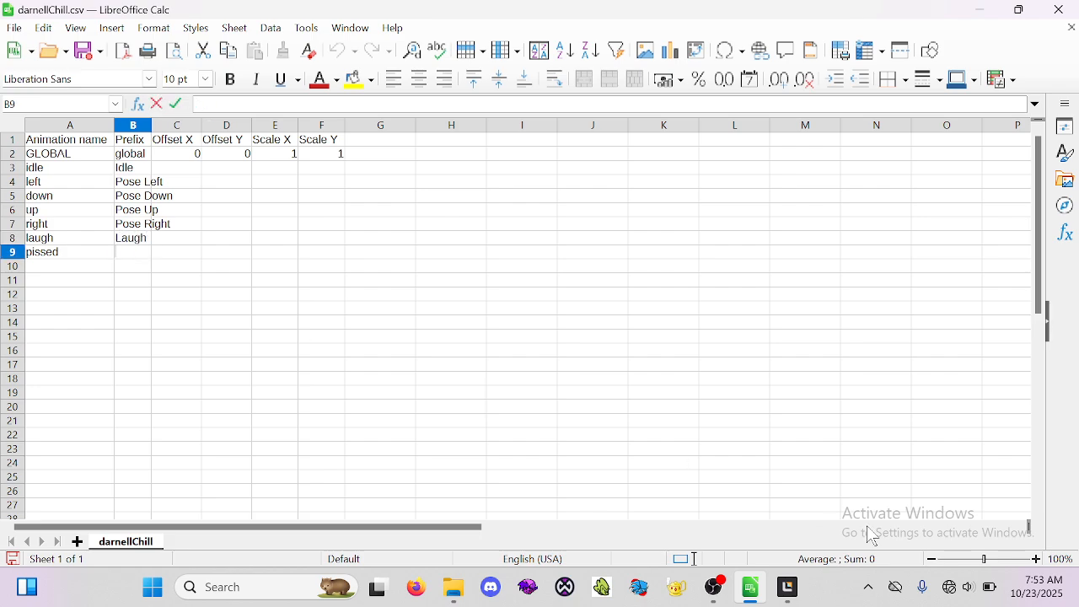
Switch to darnellChill.xml in Lite XL and search its SubTexture names for the prefix belonging to the pissed animation
left_click(788, 587)
key("Up")
key("Up")
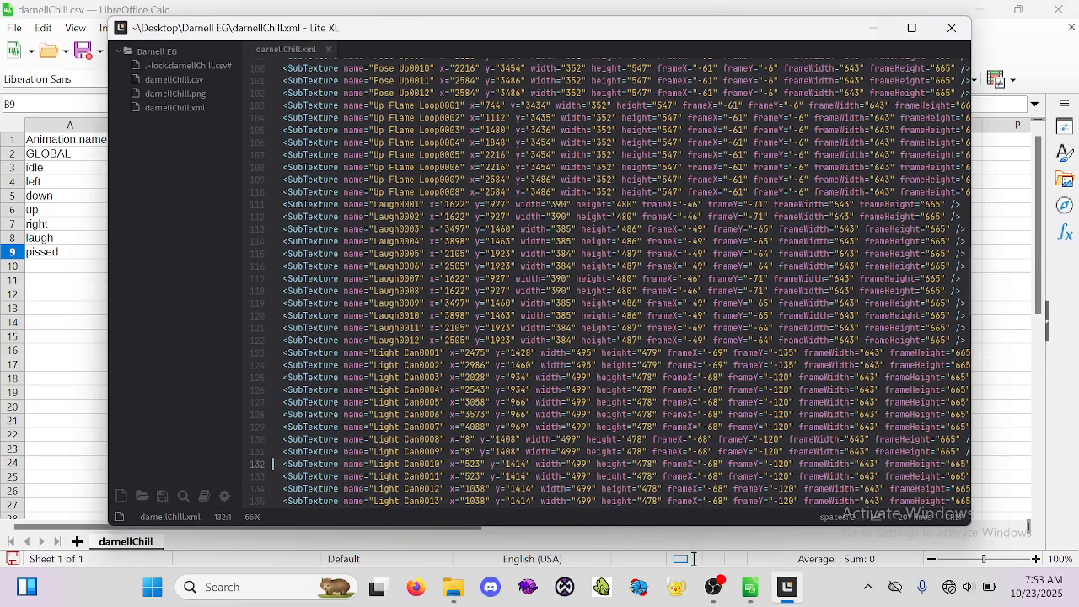
key("Up")
key("Up")
key("Up")
key("Up")
key("Up")
key("Up")
key("Up")
key("Up")
key("Up")
key("Up")
key("Up")
key("Up")
key("Up")
key("Up")
key("Up")
key("Up")
key("Up")
key("Up")
key("Up")
key("Up")
key("Up")
key("Up")
key("Up")
key("Up")
key("Up")
key("Up")
key("Up")
key("Up")
key("Up")
key("Up")
key("Up")
key("Up")
key("Up")
key("Up")
key("Up")
key("Up")
key("Up")
key("Up")
key("Up")
key("Up")
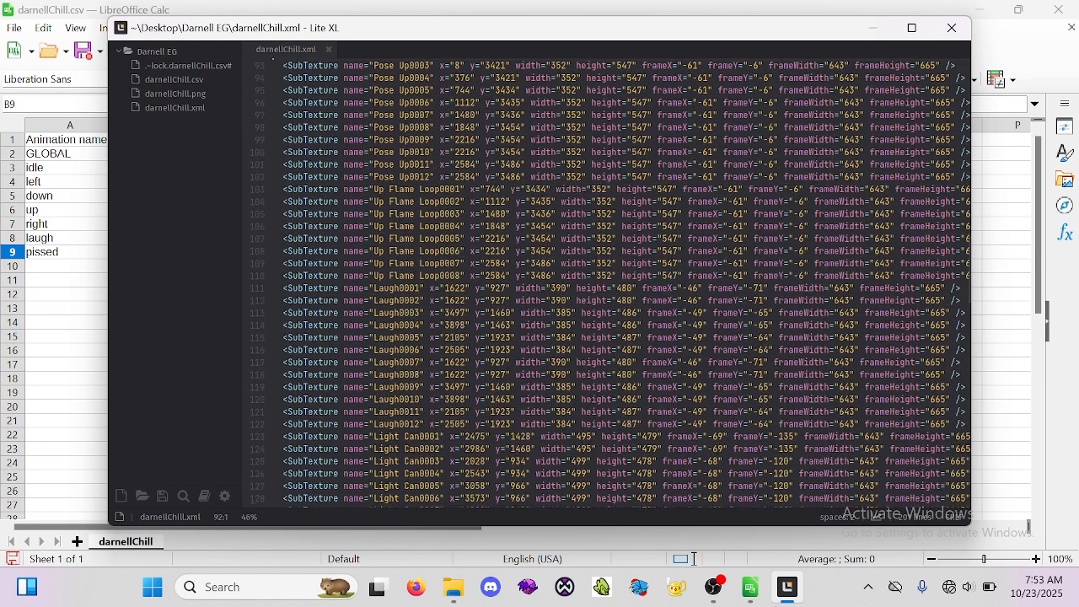
key("Up")
key("Up")
key("Up")
key("Up")
key("Up")
key("Up")
key("Up")
key("Up")
key("Up")
key("Up")
key("Up")
key("Up")
key("Up")
key("Up")
key("Up")
key("Up")
key("Up")
key("Up")
key("Up")
key("Up")
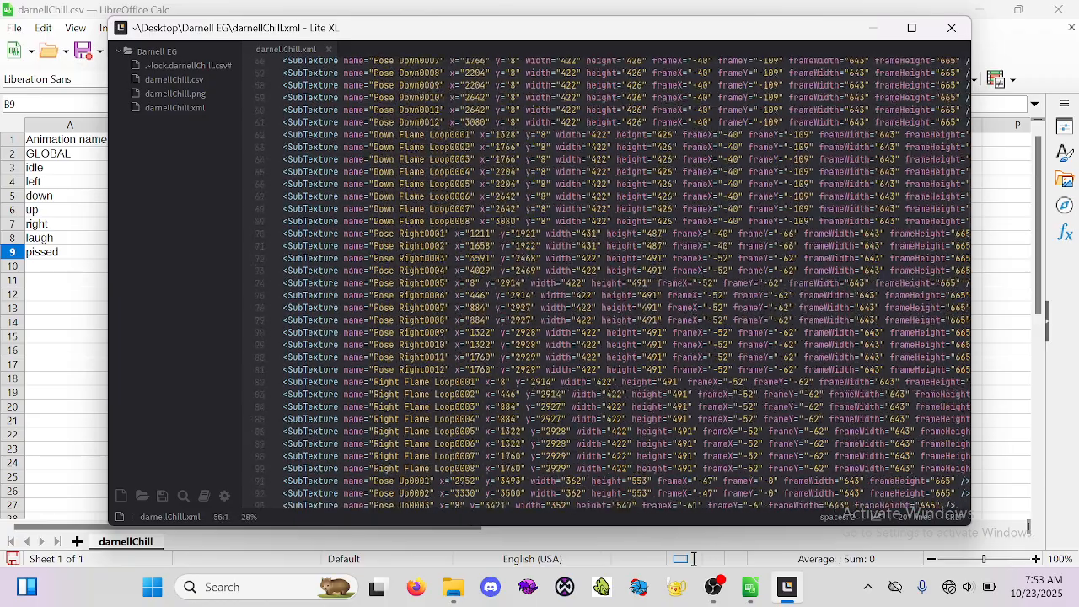
key("Up")
key("Up")
key("Up")
key("Up")
key("Up")
key("Up")
key("Up")
key("Up")
key("Up")
key("Up")
key("Up")
key("Up")
key("Up")
key("Up")
key("Up")
key("Up")
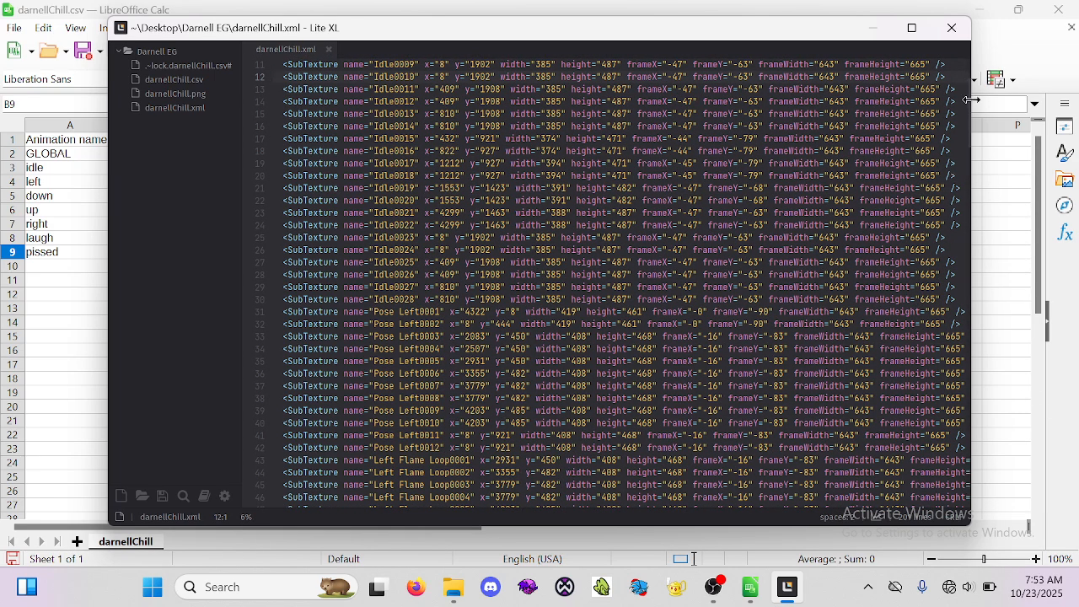
scroll(956, 344, "down", 20)
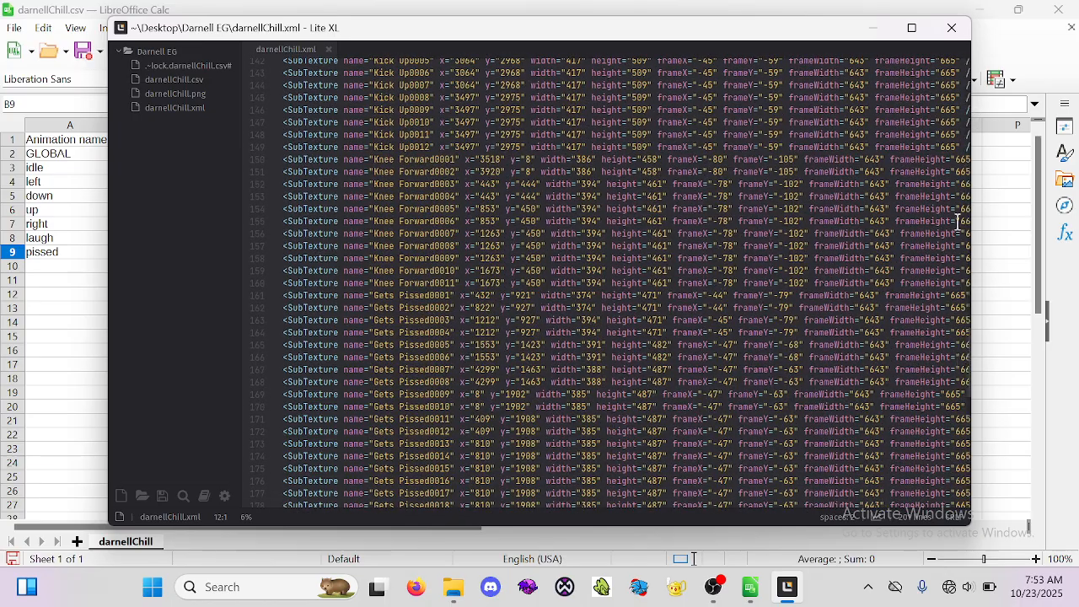
Return to LibreOffice Calc and enter the prefix Gets Pissed in B9 for the pissed animation
left_click(873, 28)
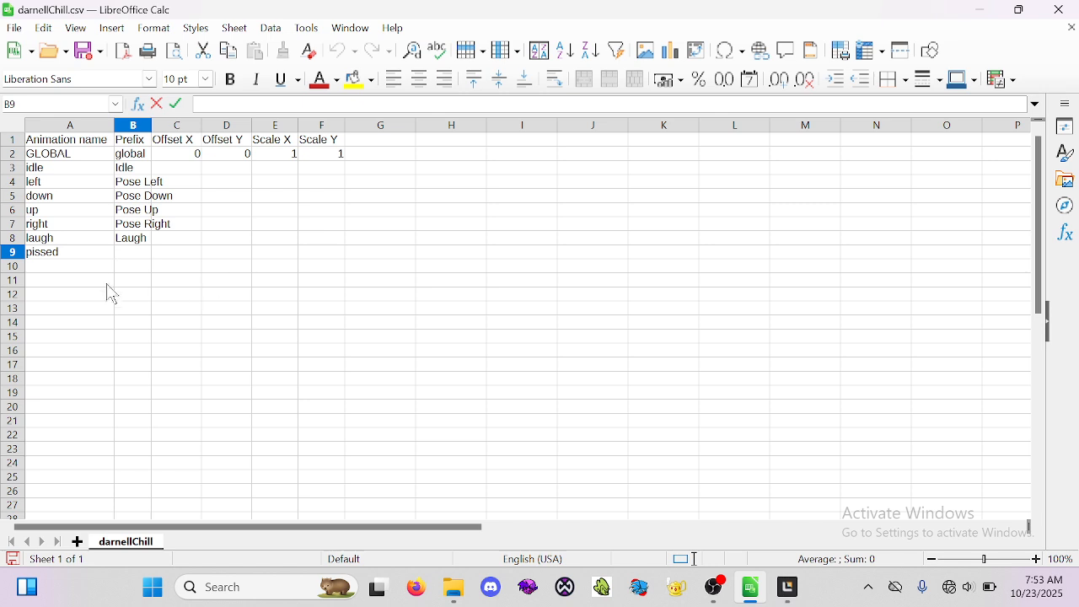
type("Gets Pissed")
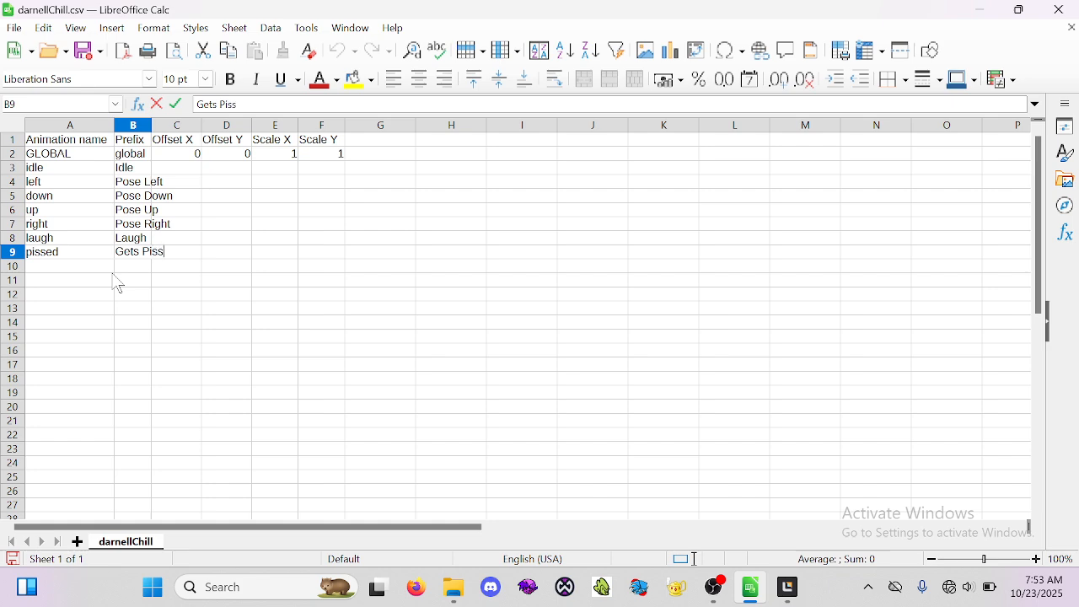
left_click(751, 587)
left_click(787, 588)
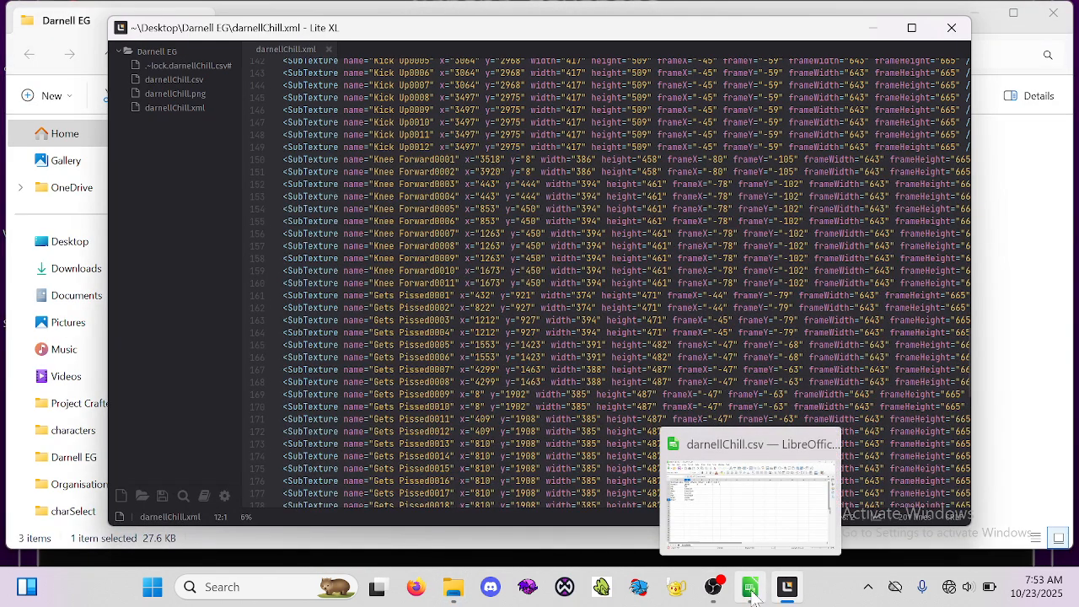
left_click(698, 537)
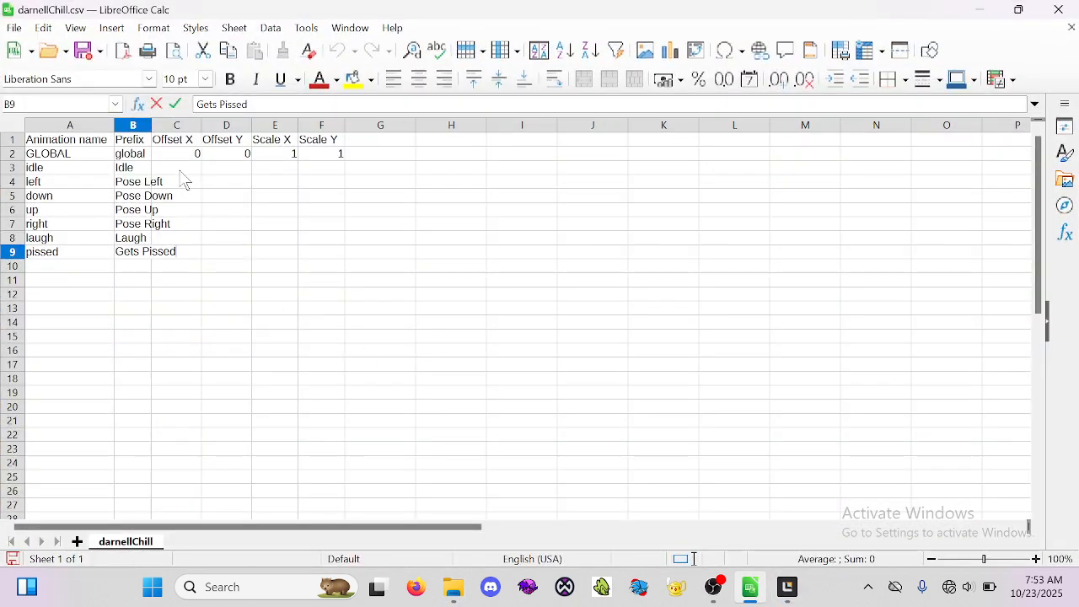
Fill the Offset X cells C2:C10 with 0
left_click(181, 171)
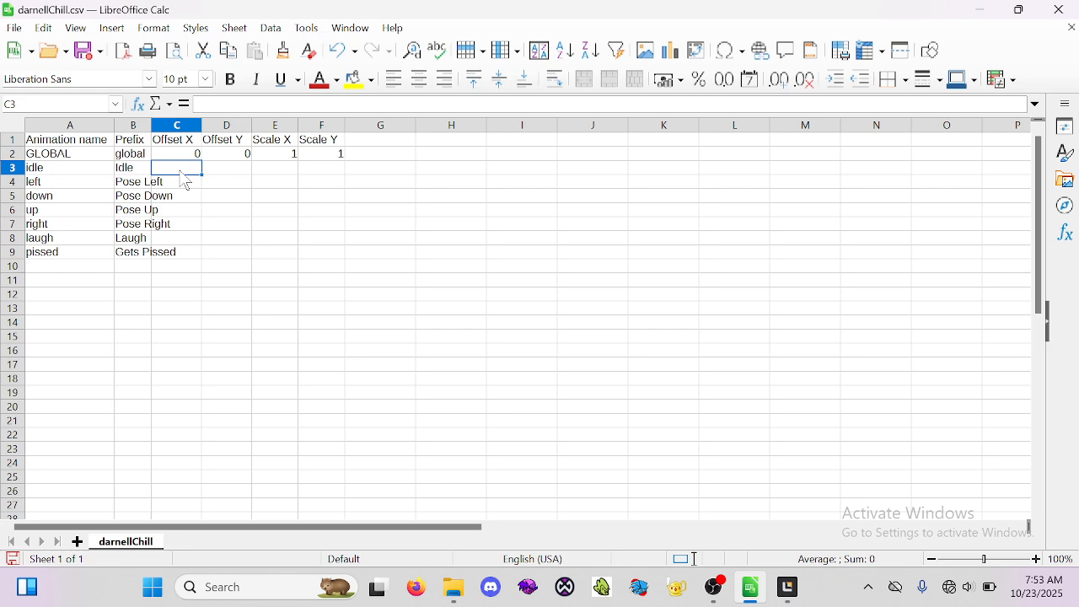
left_click(186, 159)
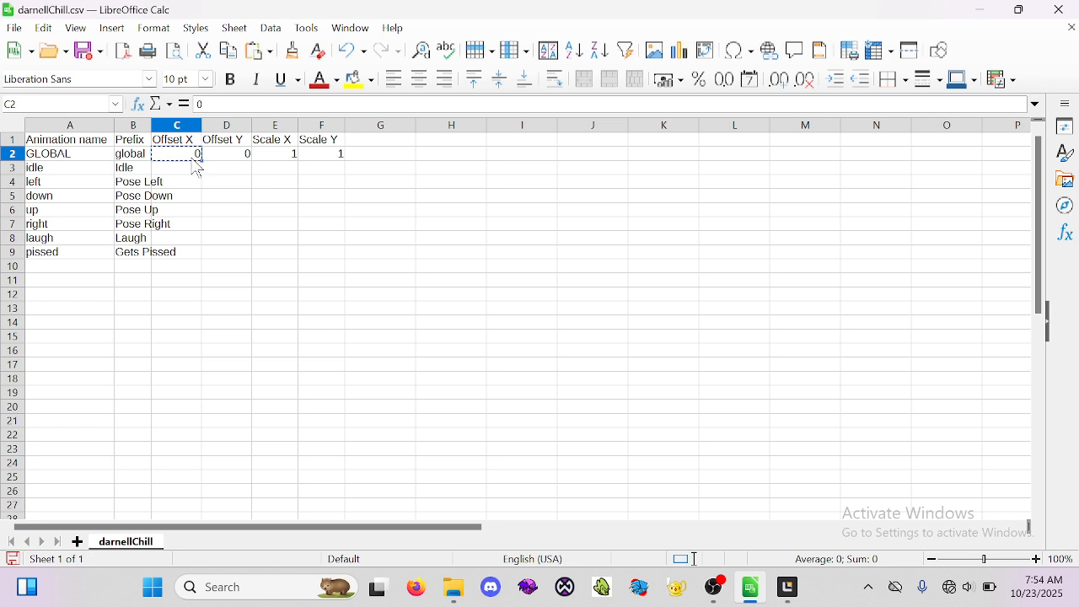
left_click_drag(190, 166, 192, 263)
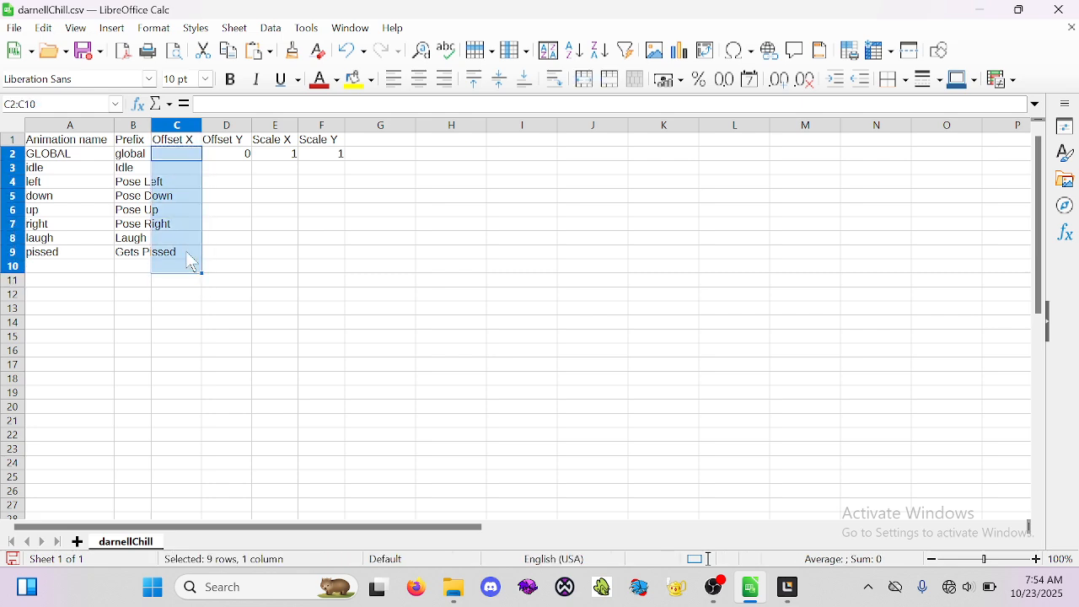
type("0 0 0 0 0 0 0 0 0")
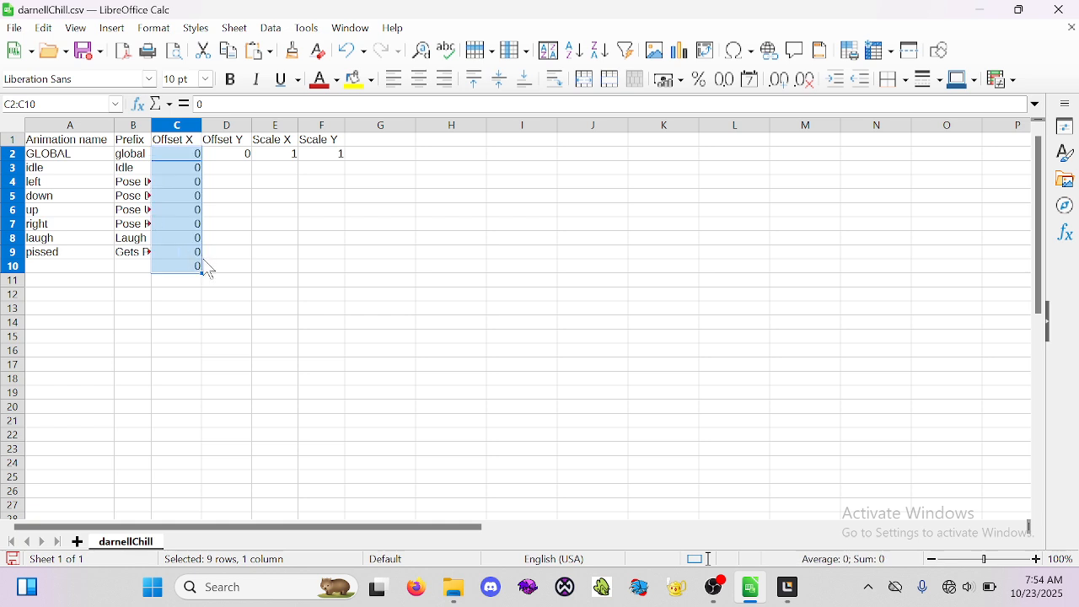
Clear the surplus Offset X value from C10, below the pissed row
left_click(198, 272)
double_click(193, 264)
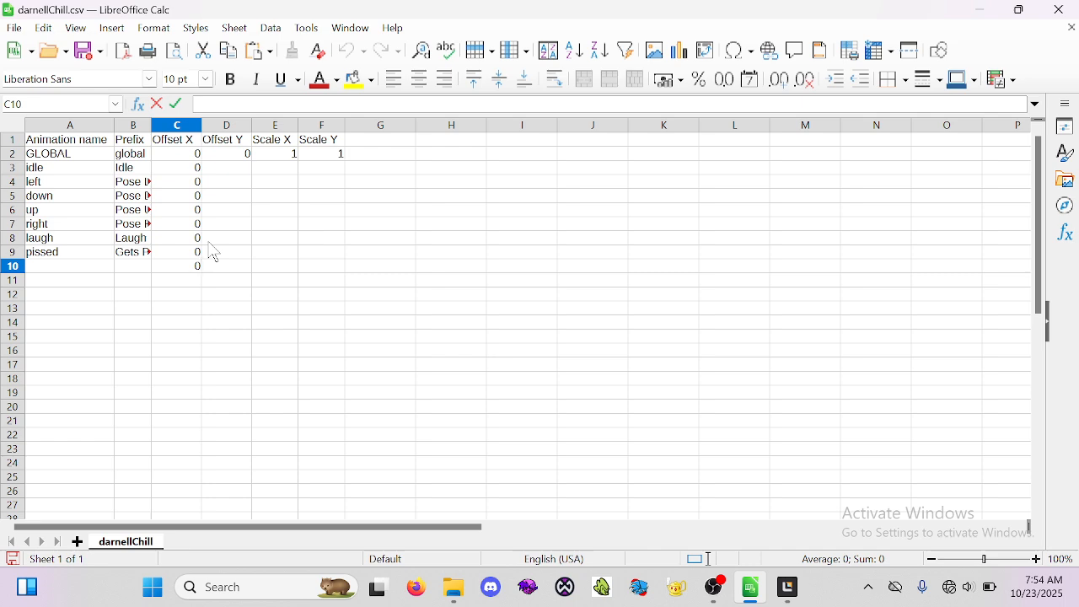
key("BackSpace")
key("Return")
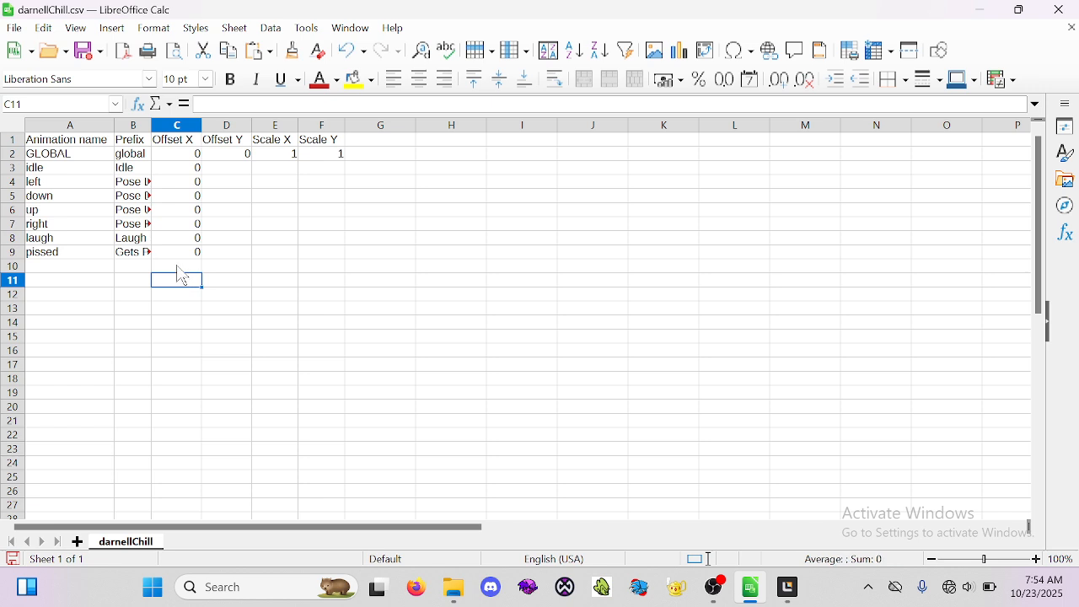
double_click(179, 268)
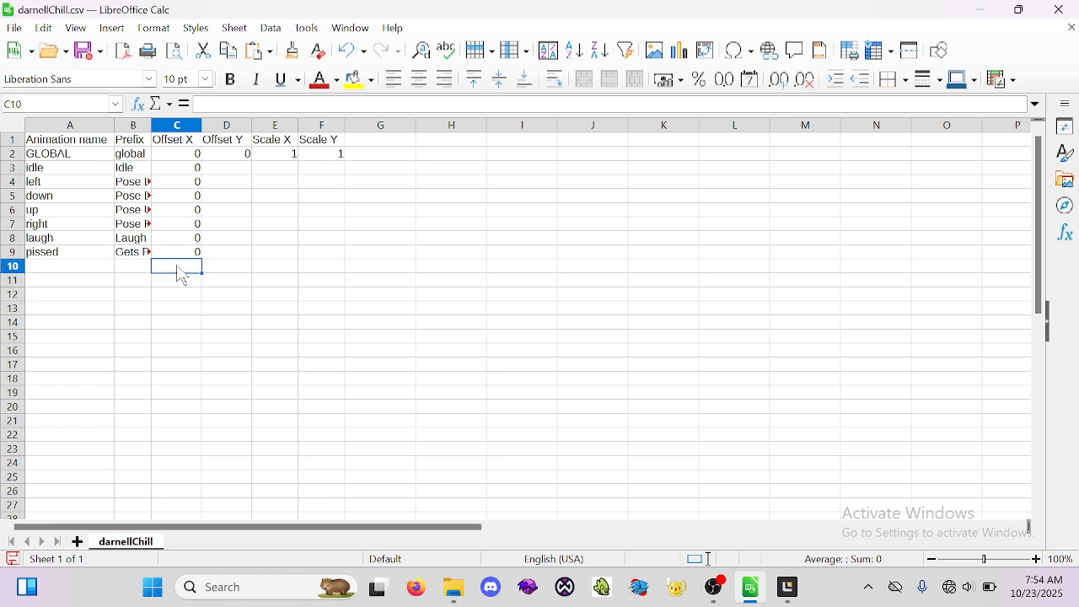
left_click(226, 266)
left_click(173, 268)
left_click(145, 267)
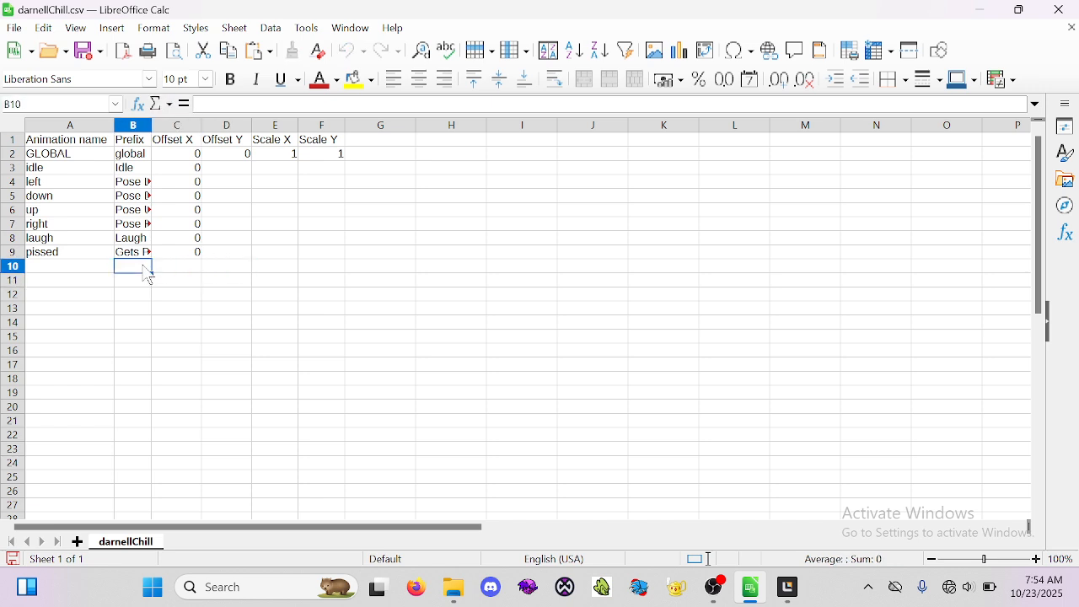
Fill the Offset Y cells D3:D9 with 0 for all animations from idle to pissed
double_click(233, 171)
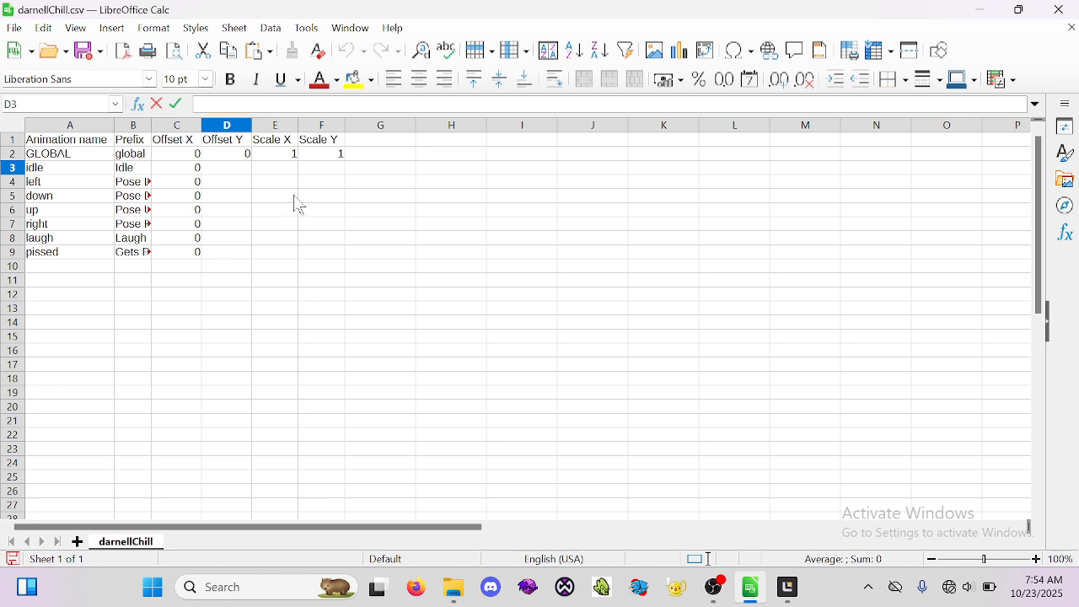
left_click_drag(273, 191, 244, 257)
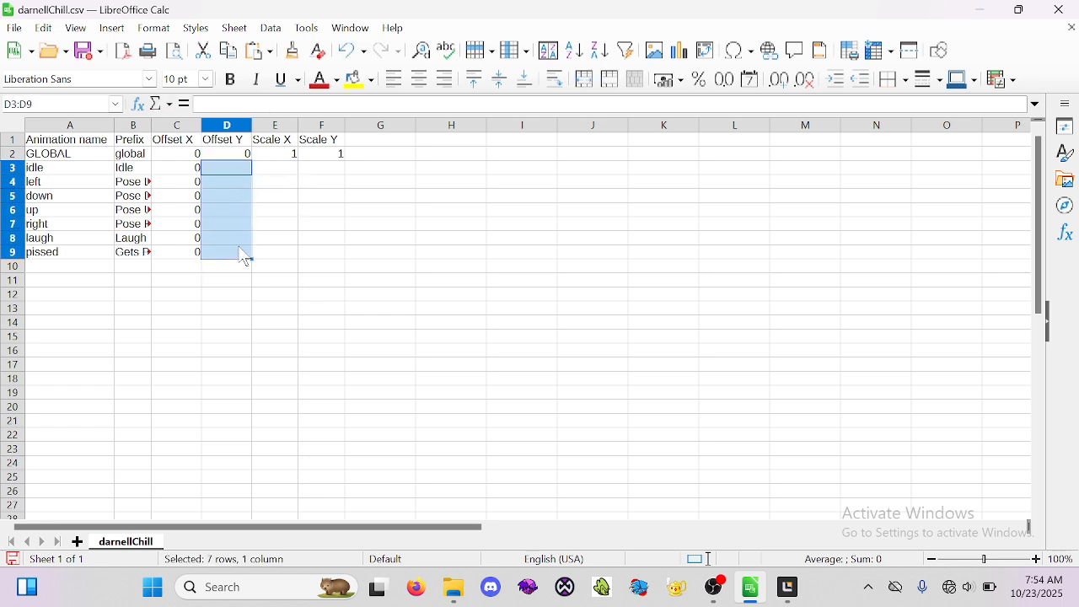
type("0")
key("alt+Return")
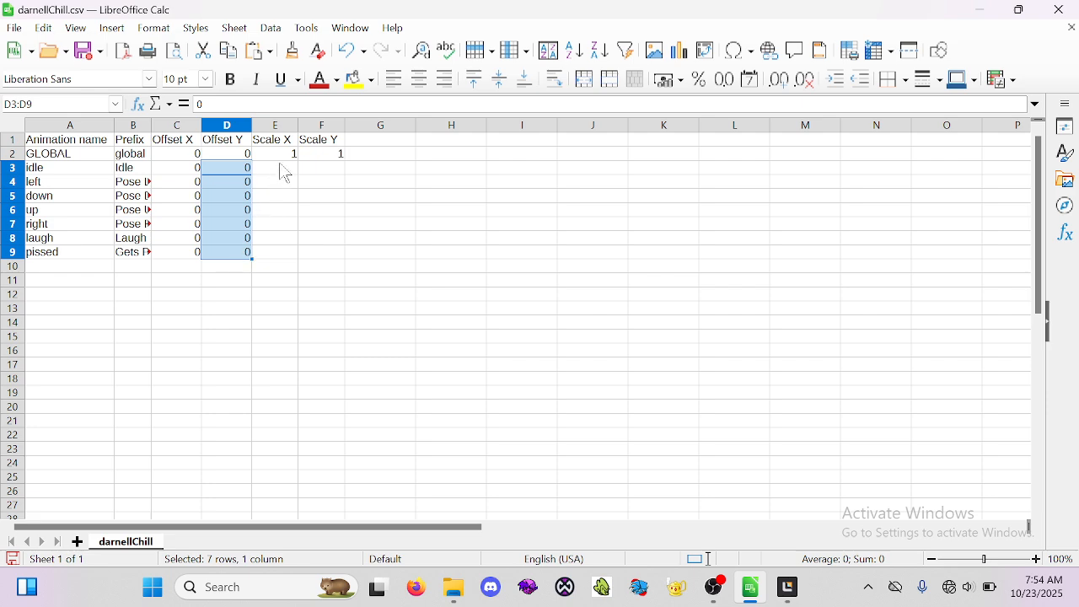
Fill the Scale X cells E3:E9 with 1 for all animations from idle to pissed
left_click(285, 172)
left_click(284, 157)
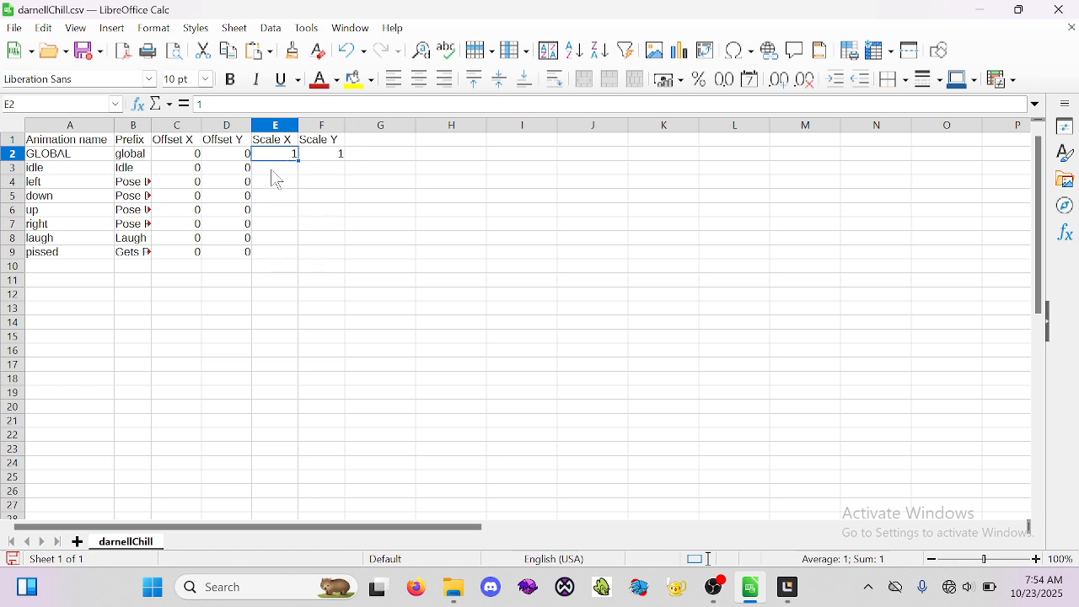
left_click(269, 164)
left_click(270, 156)
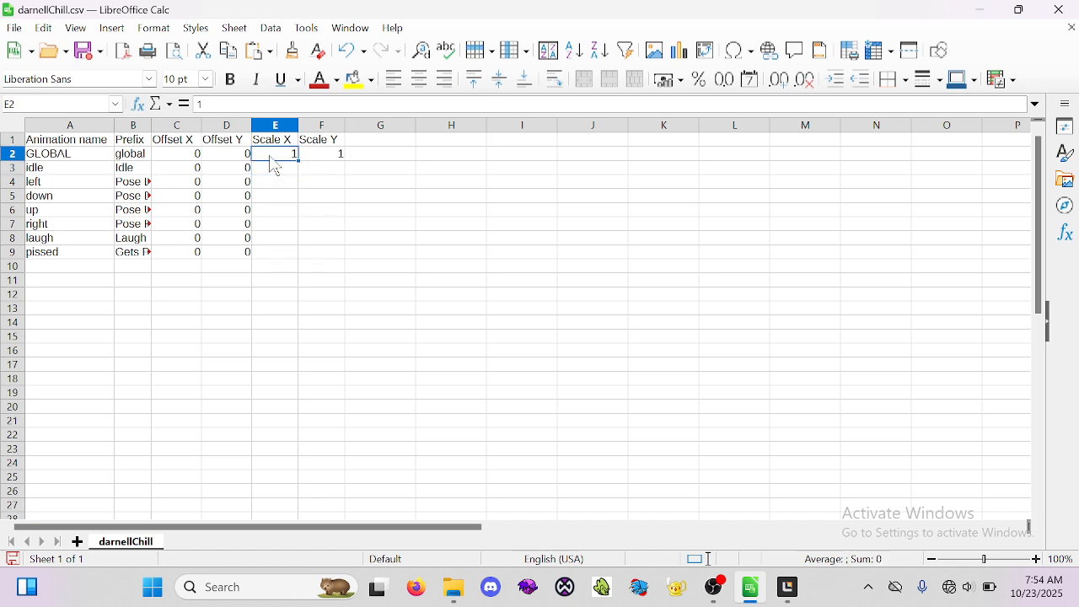
left_click(278, 175)
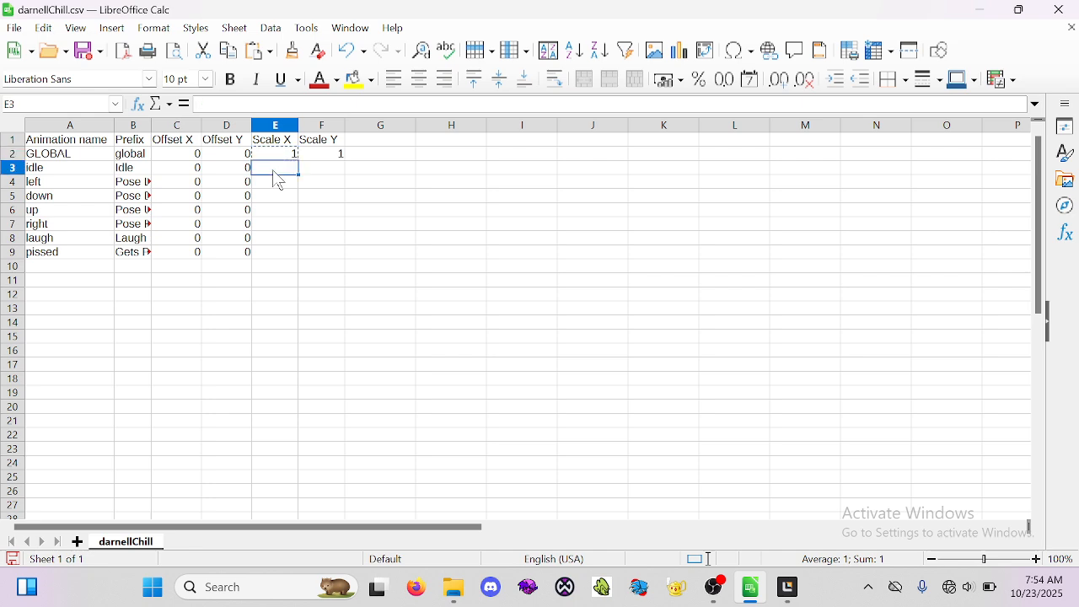
left_click_drag(279, 180, 277, 264)
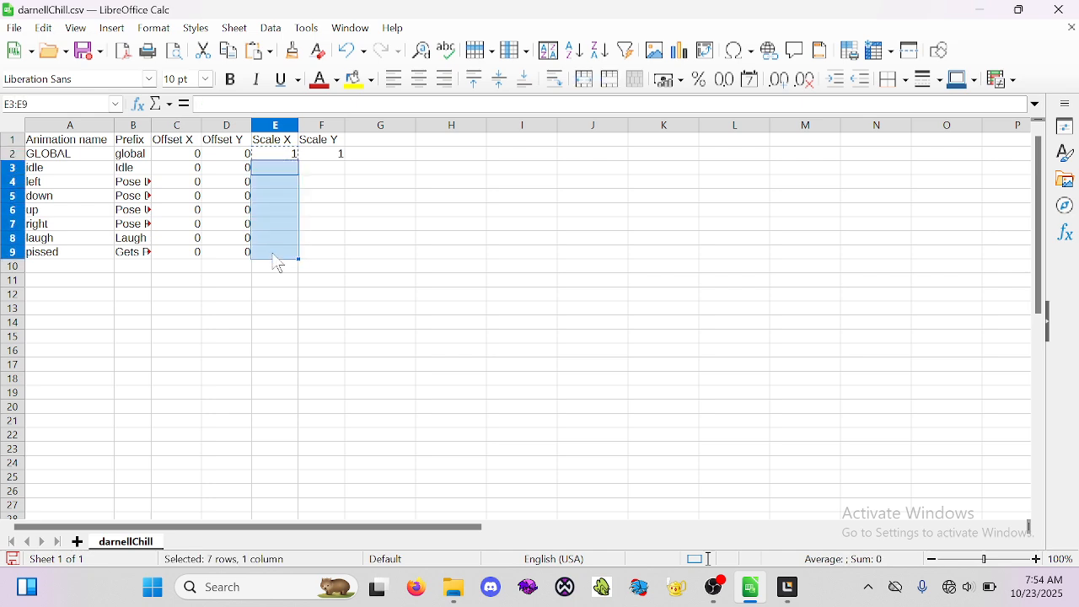
type("1 1 1 1 1 1 1")
Fill the Scale Y cells F3:F9 with 1 for all animations from idle to pissed
left_click_drag(319, 158, 326, 262)
left_click(319, 215)
type("1 1 1 1 1 1 1")
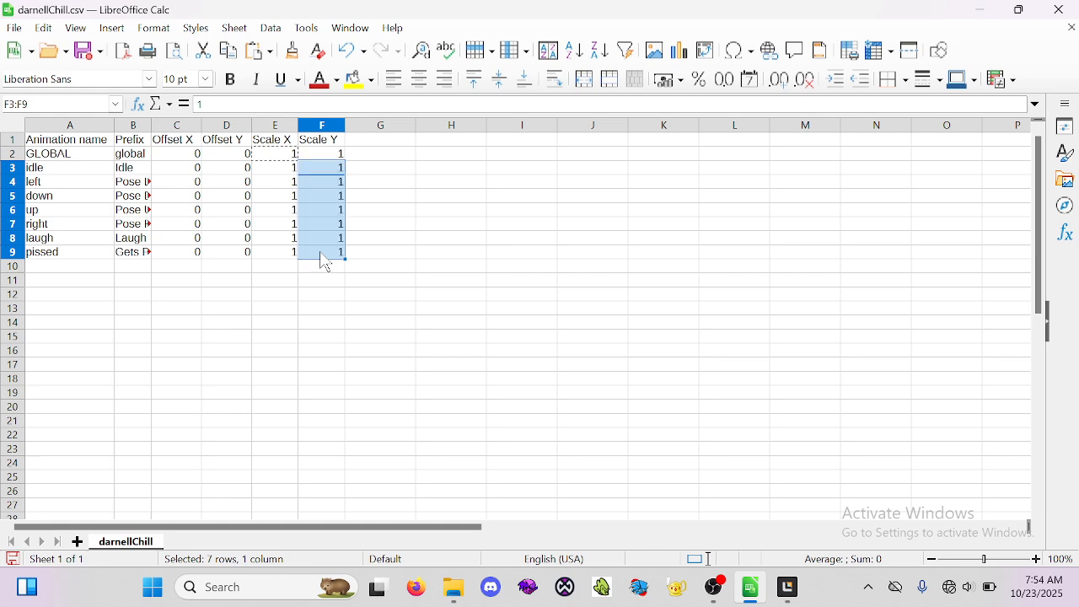
left_click(423, 159)
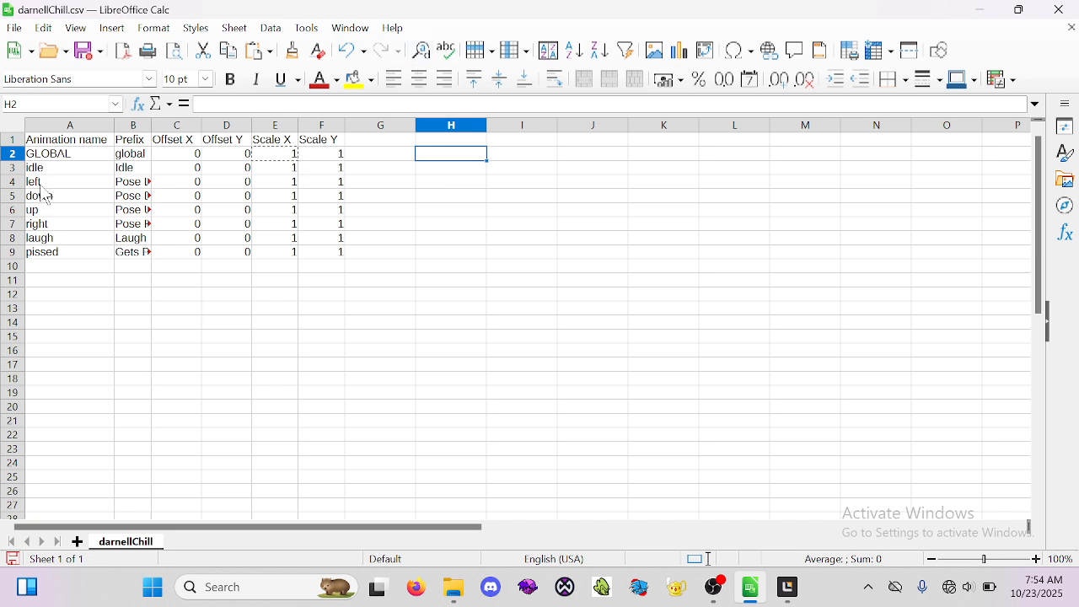
Save darnellChill.csv in Text CSV format and minimize the spreadsheet and Lite XL to get to the Darnell EG folder
left_click(87, 53)
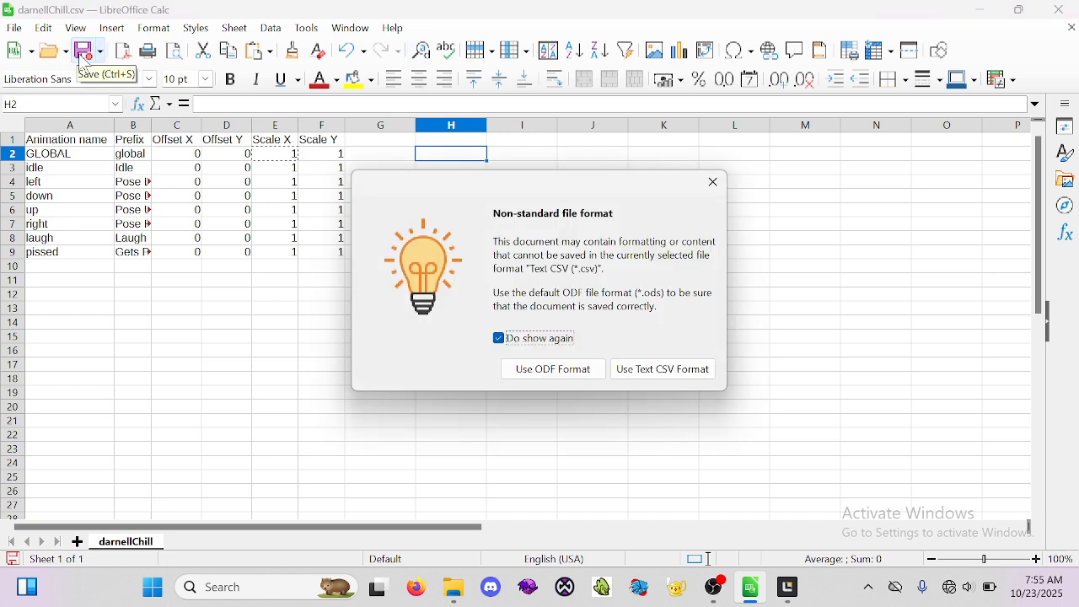
left_click(645, 376)
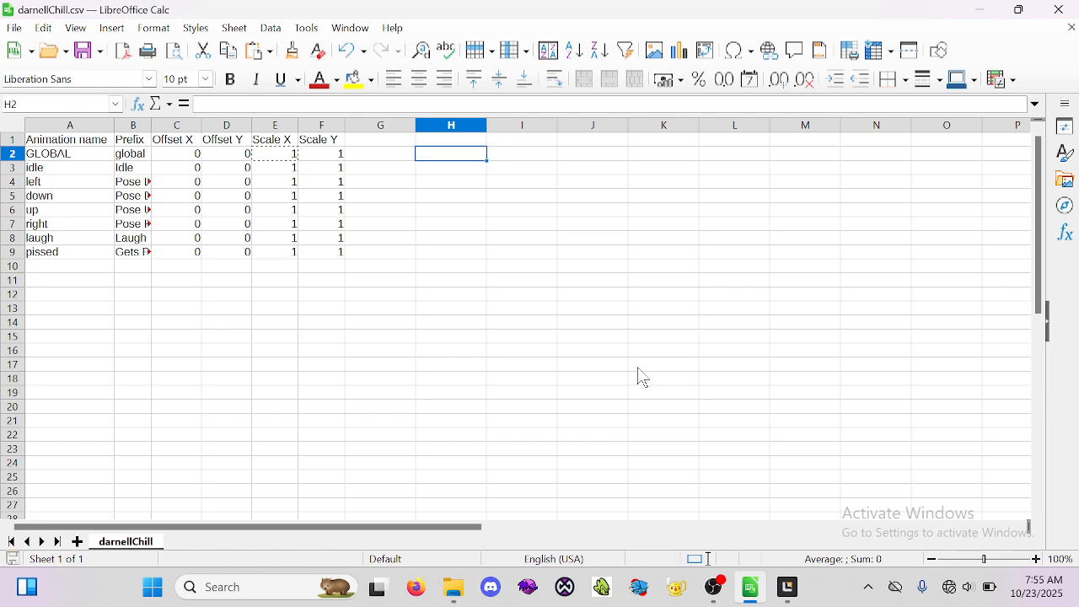
left_click(986, 10)
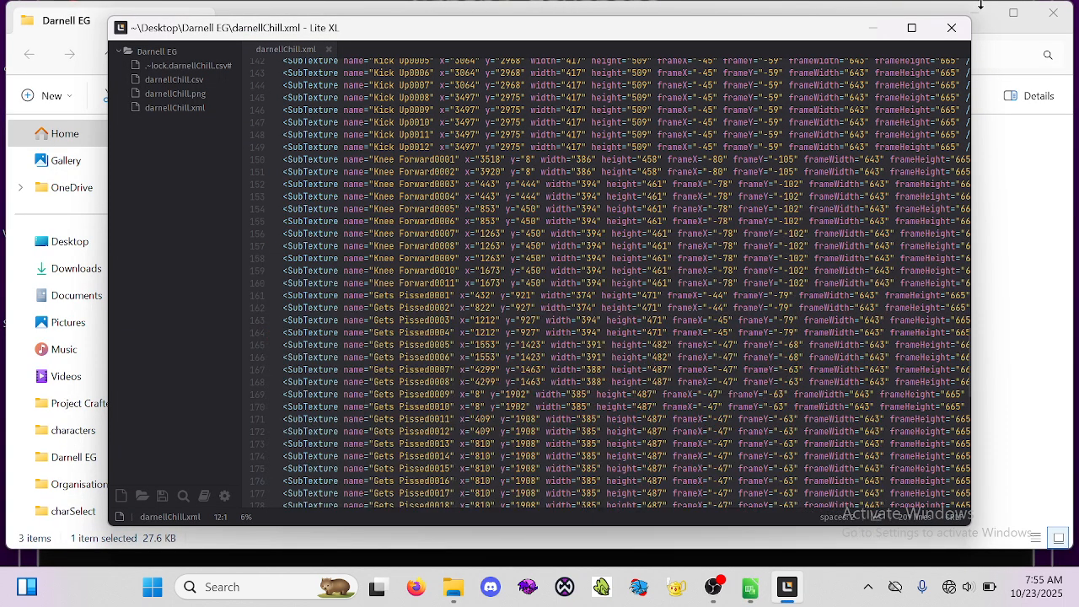
left_click(884, 32)
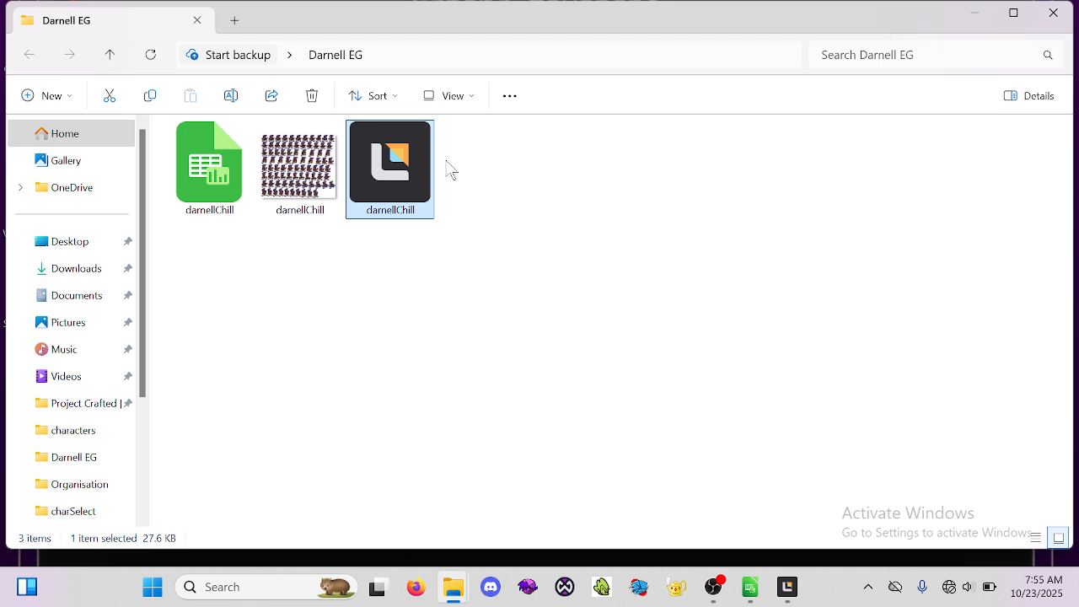
Refresh the Darnell EG folder, examine the Animation and spritemap1 files in its darnellChill subfolder, and go back to the desktop
left_click_drag(390, 177, 283, 181)
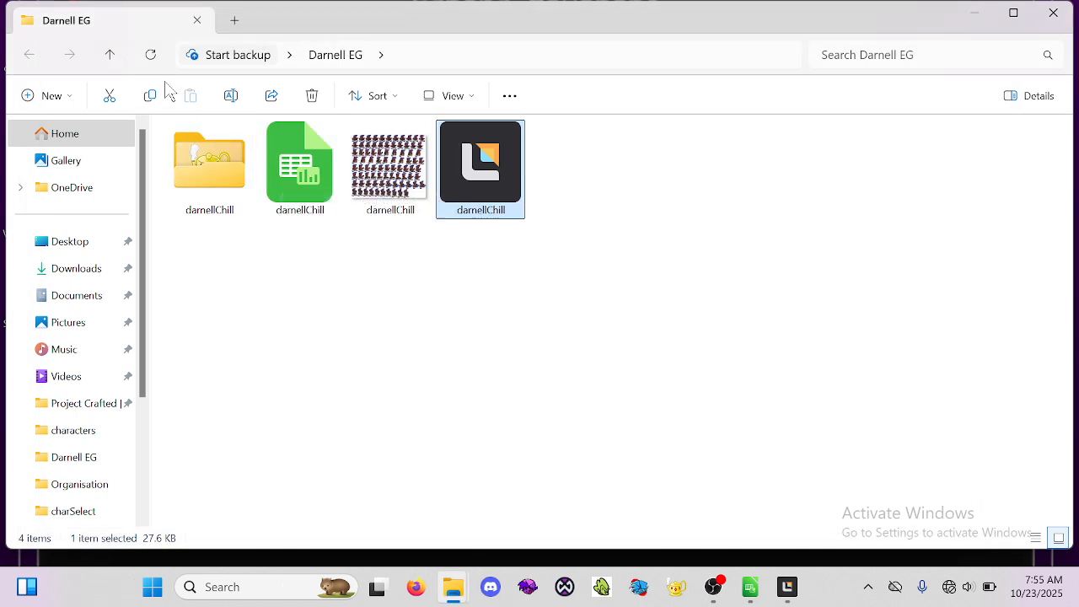
left_click(151, 57)
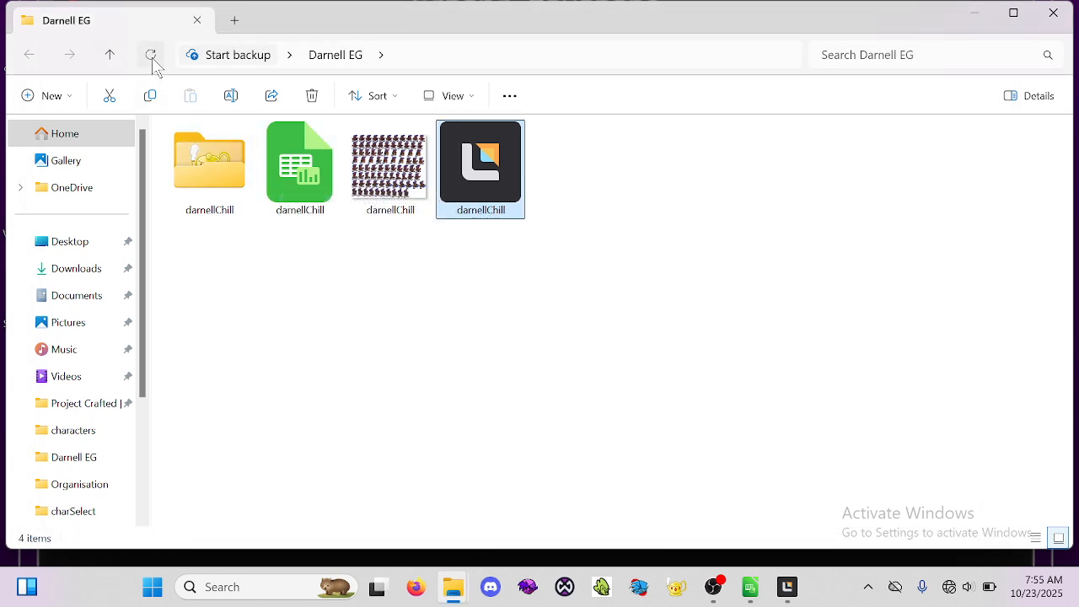
double_click(195, 159)
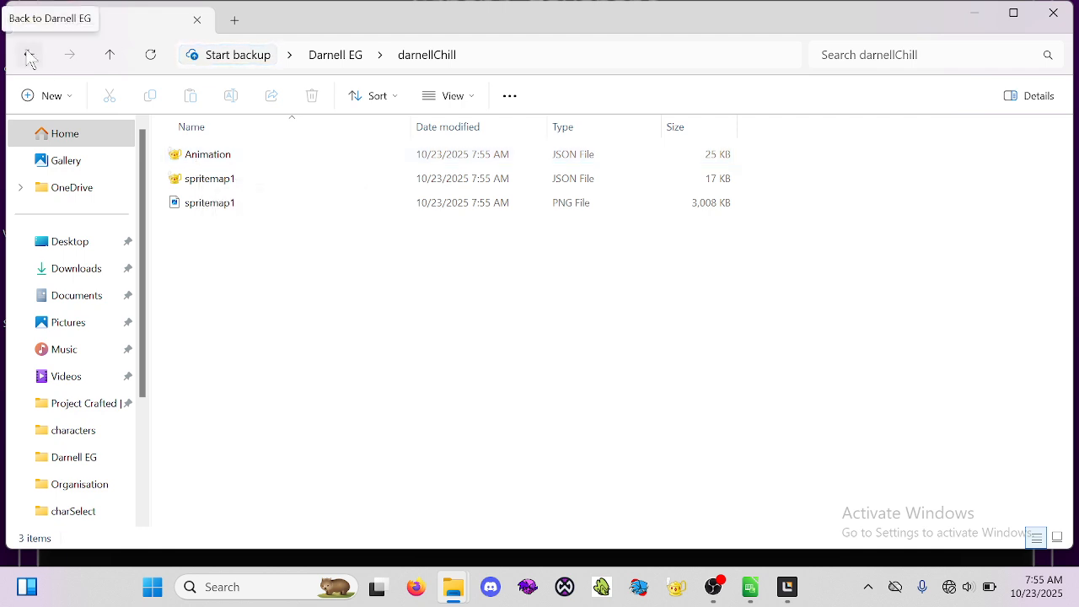
left_click(29, 56)
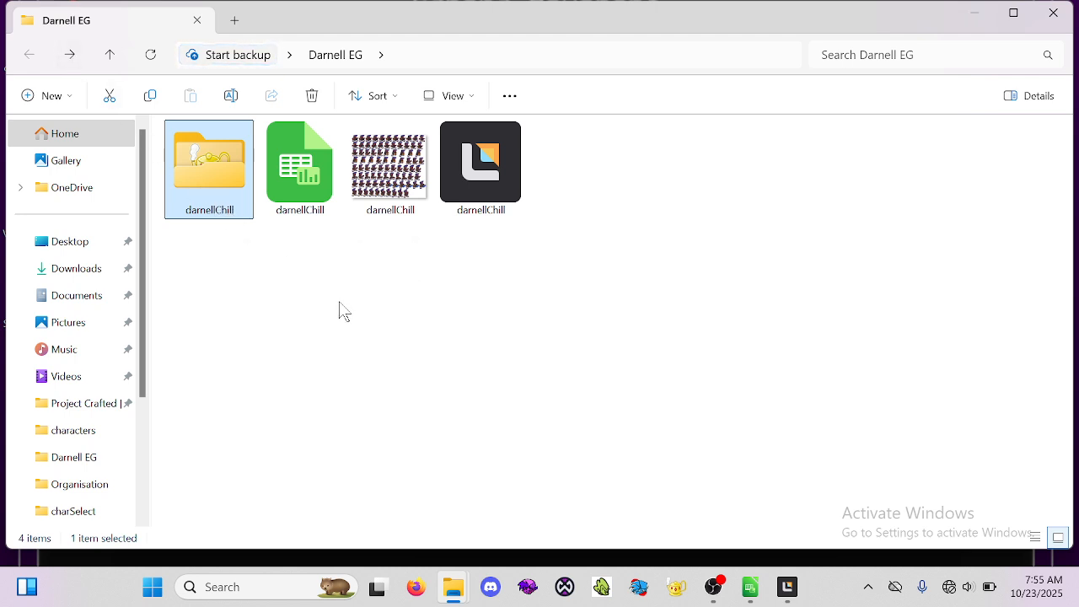
left_click(974, 13)
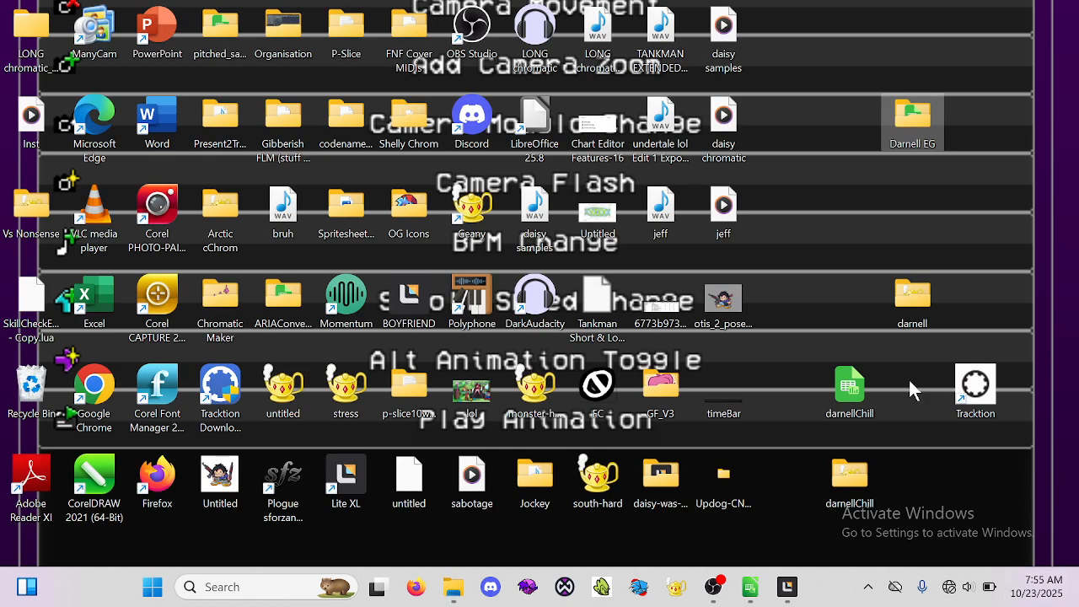
Open the P-Slice folder from the desktop and go into its mods subfolder
double_click(346, 32)
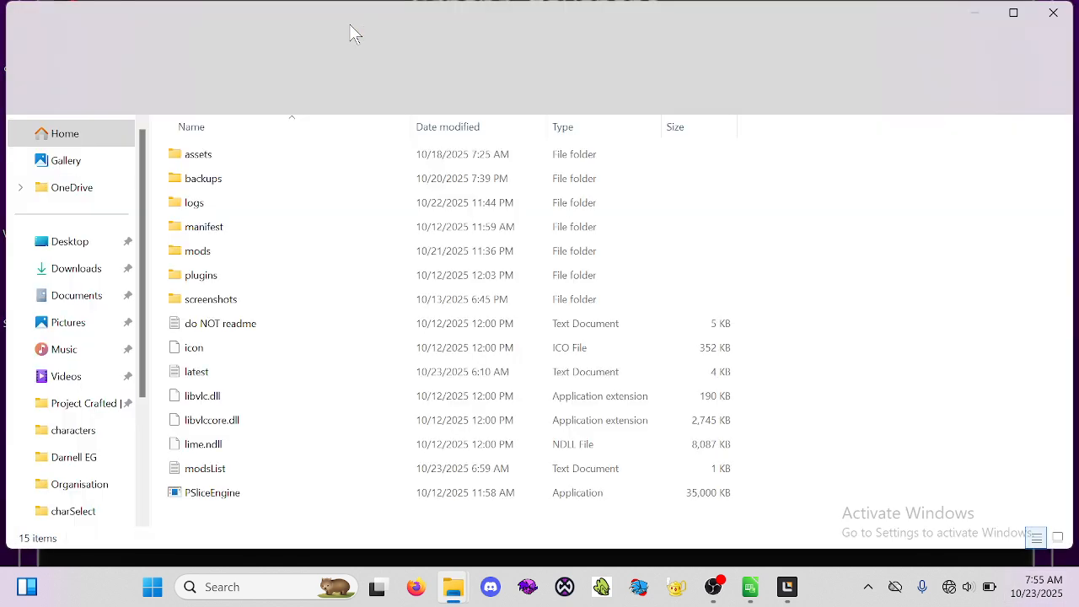
key("b")
key("Down")
key("Down")
key("Down")
key("Down")
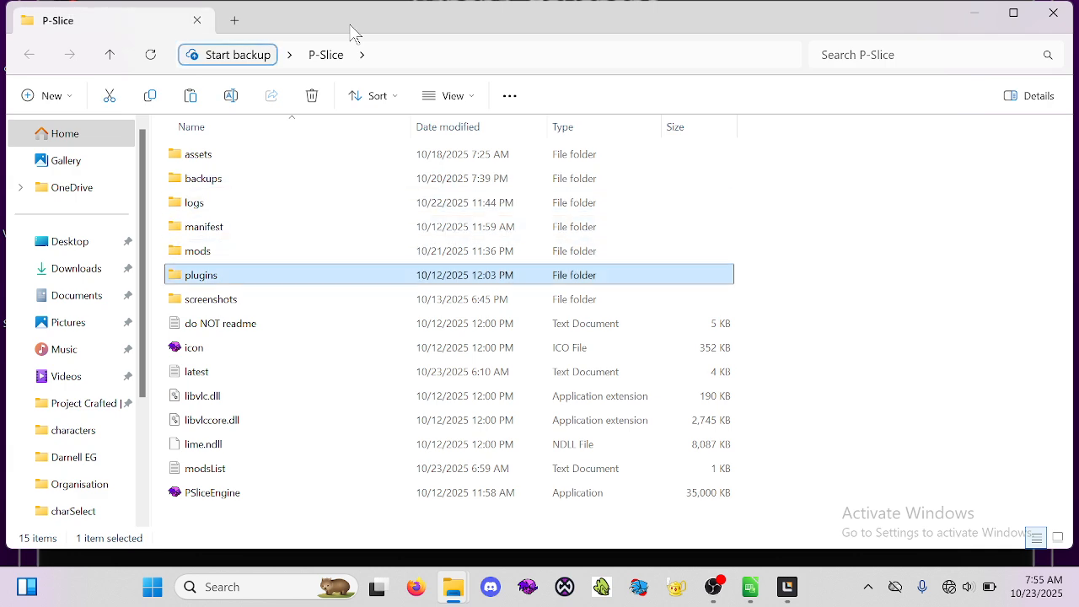
key("Up")
key("Return")
Open the Skater and Soul mod folder within mods
key("Down")
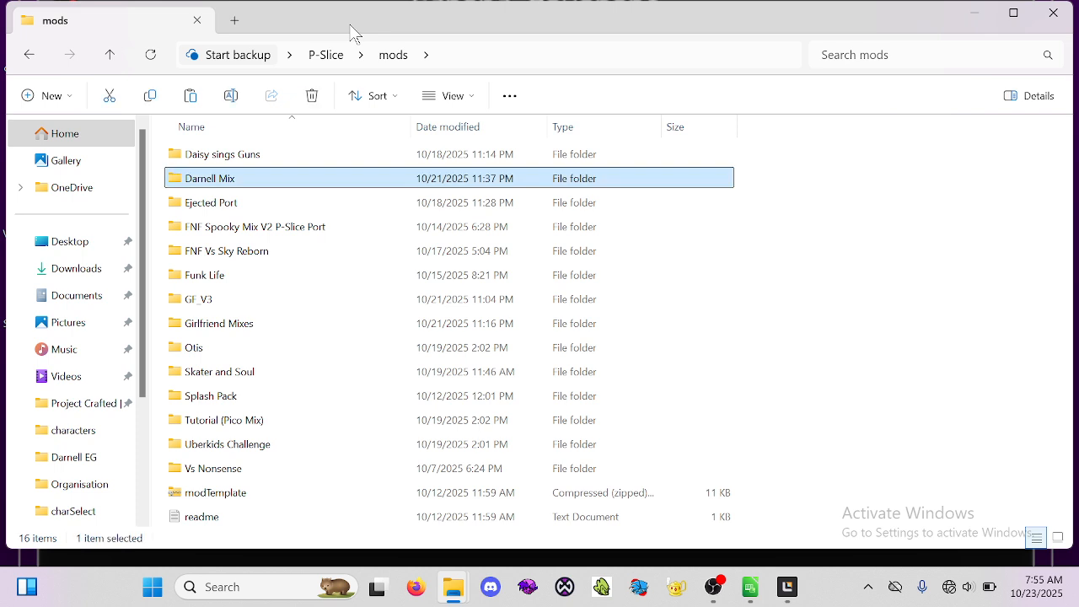
key("Down")
key("Down")
key("Down")
key("Down")
key("Down")
key("Down")
key("Down")
key("Down")
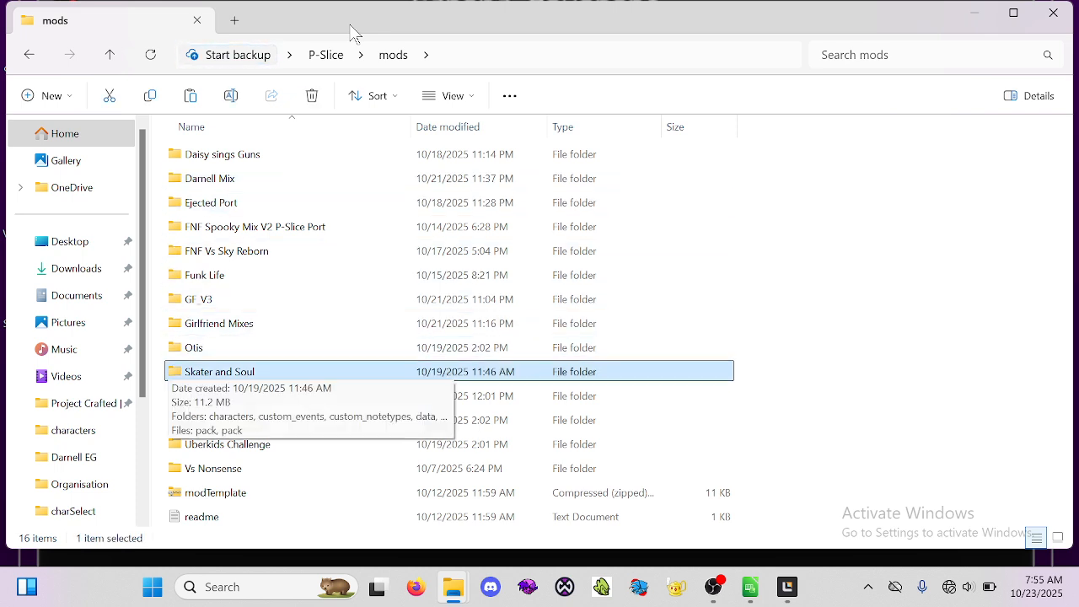
key("Return")
Open the mod's images/charSelect folder, paste the darnellChill folder into it and refresh the listing
key("Down")
key("Down")
key("Down")
key("Down")
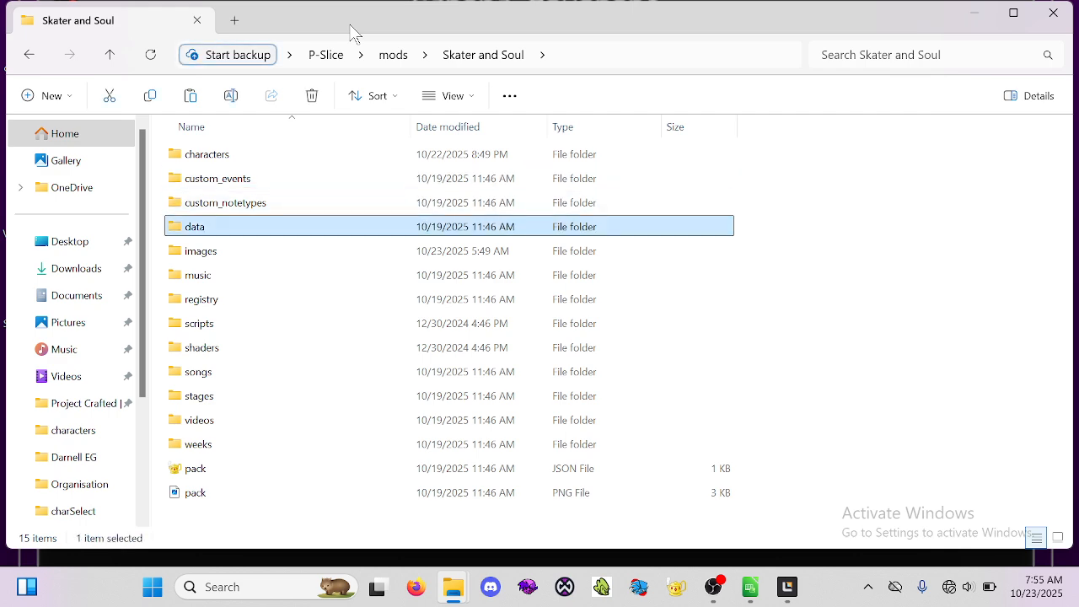
key("Return")
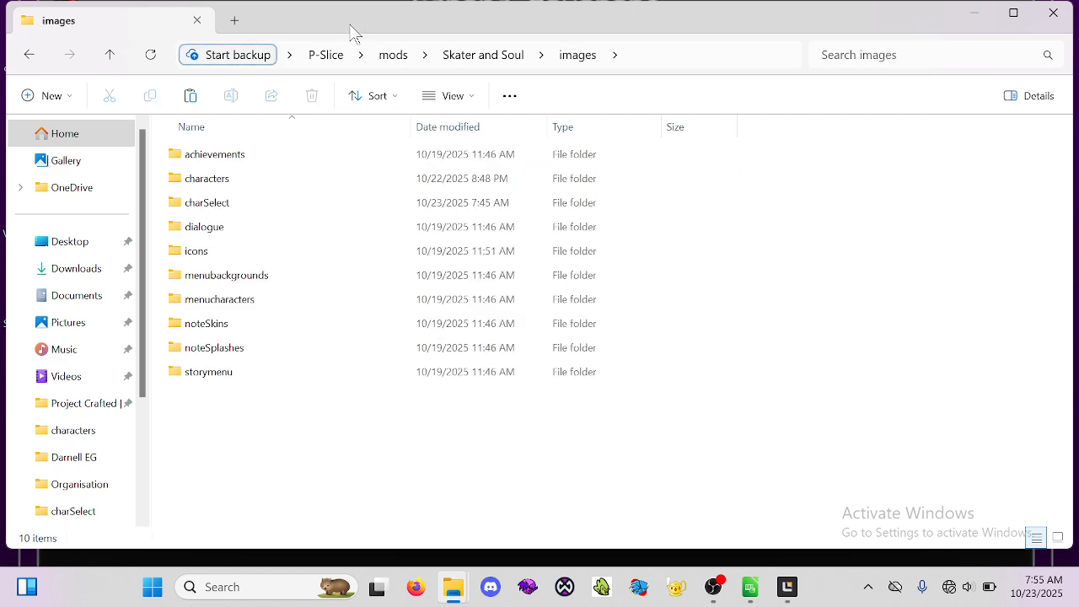
key("Down")
key("Down")
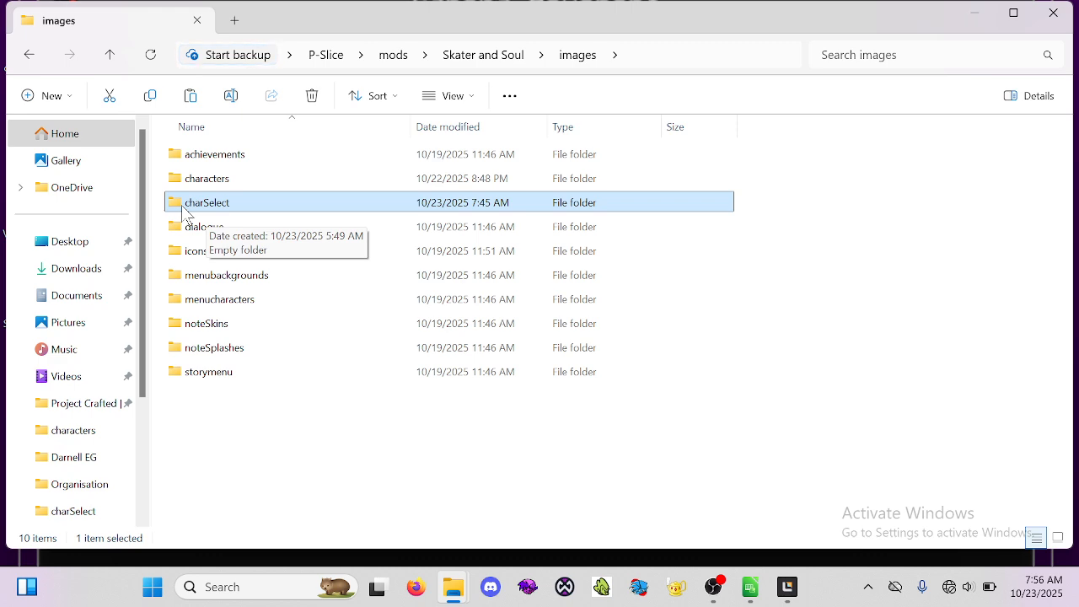
double_click(182, 207)
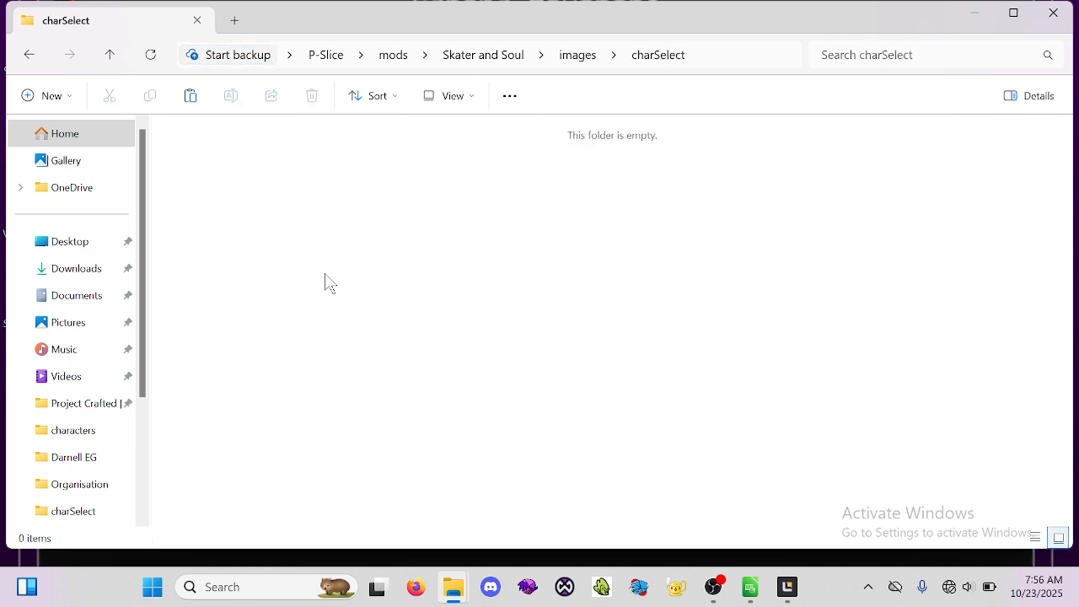
key("ctrl+v")
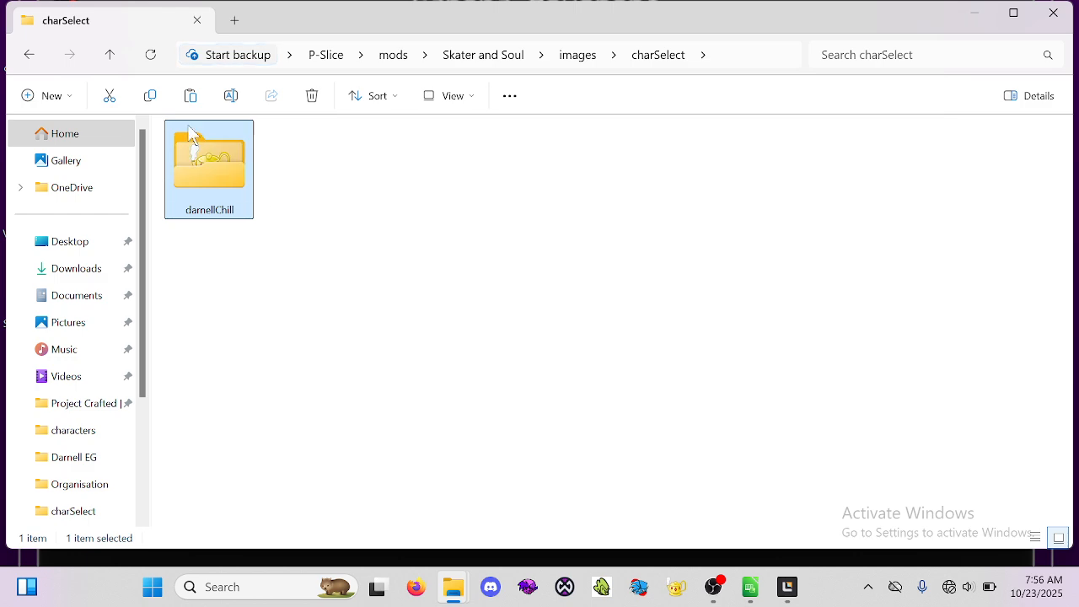
left_click(151, 57)
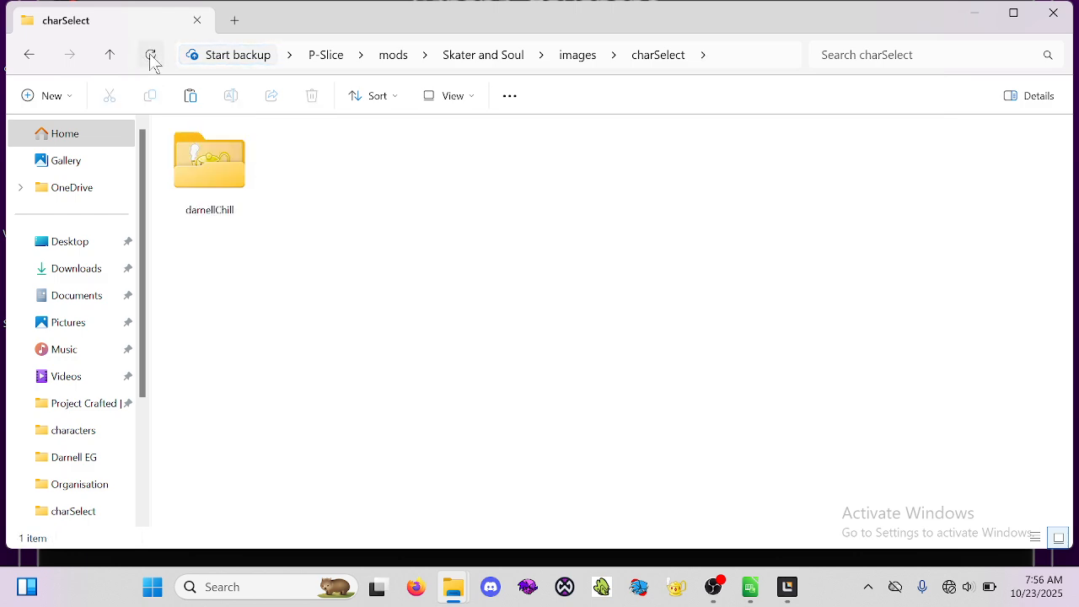
Launch P-Slice Engine maximized, lower its volume and continue from the title screen to the main menu
left_click(522, 581)
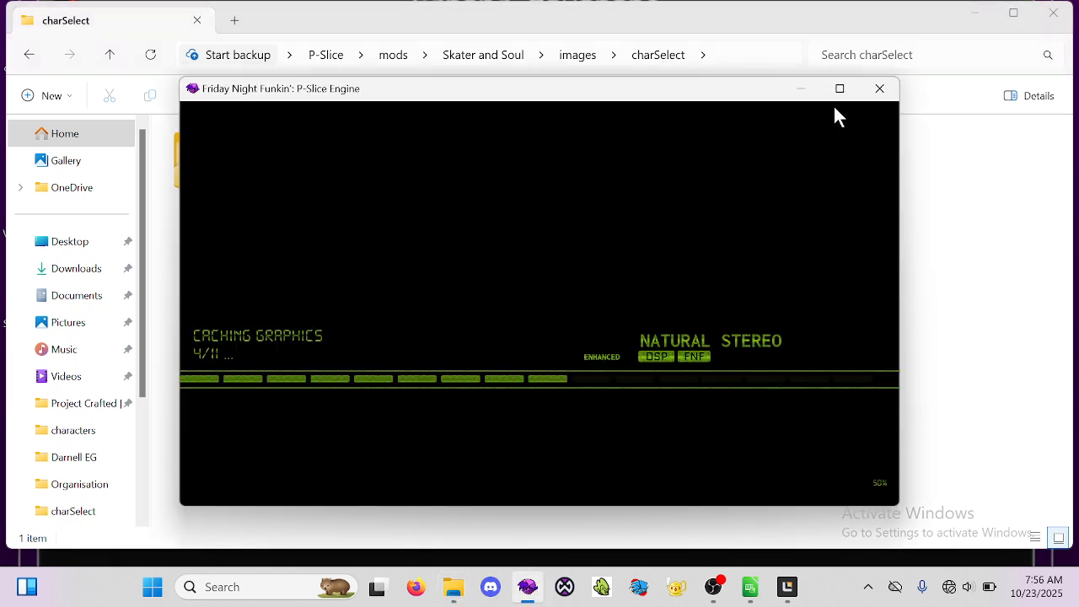
left_click(839, 90)
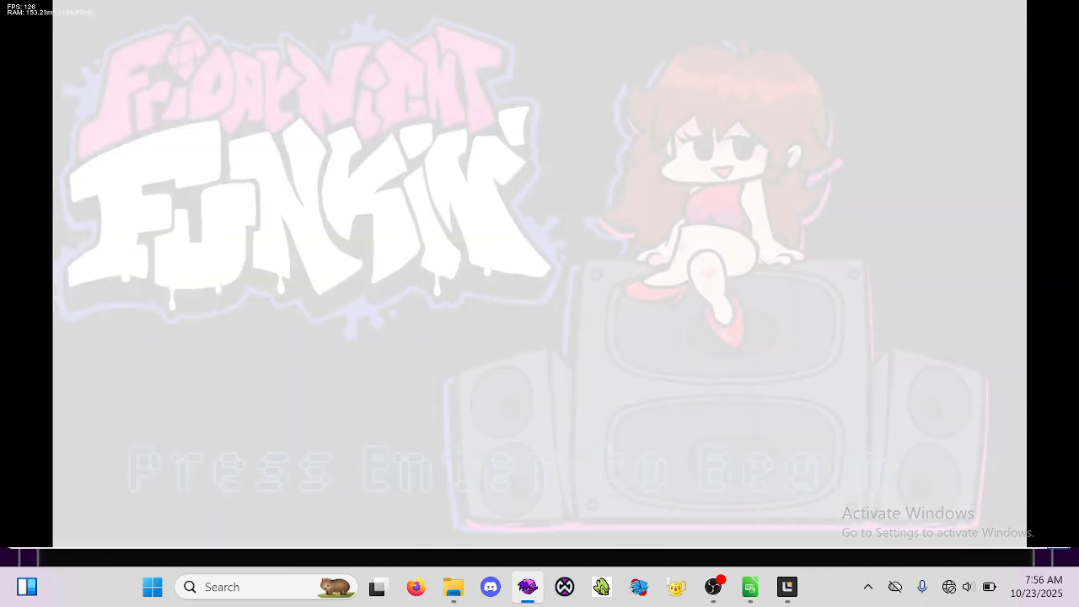
key("minus")
key("minus")
key("minus")
key("minus")
key("minus")
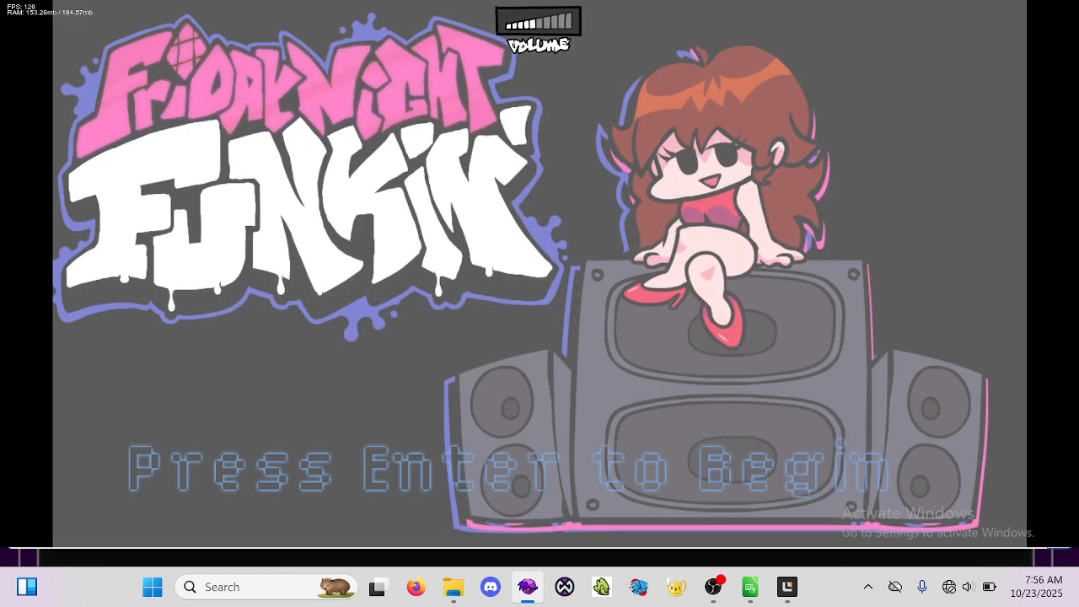
key("Return")
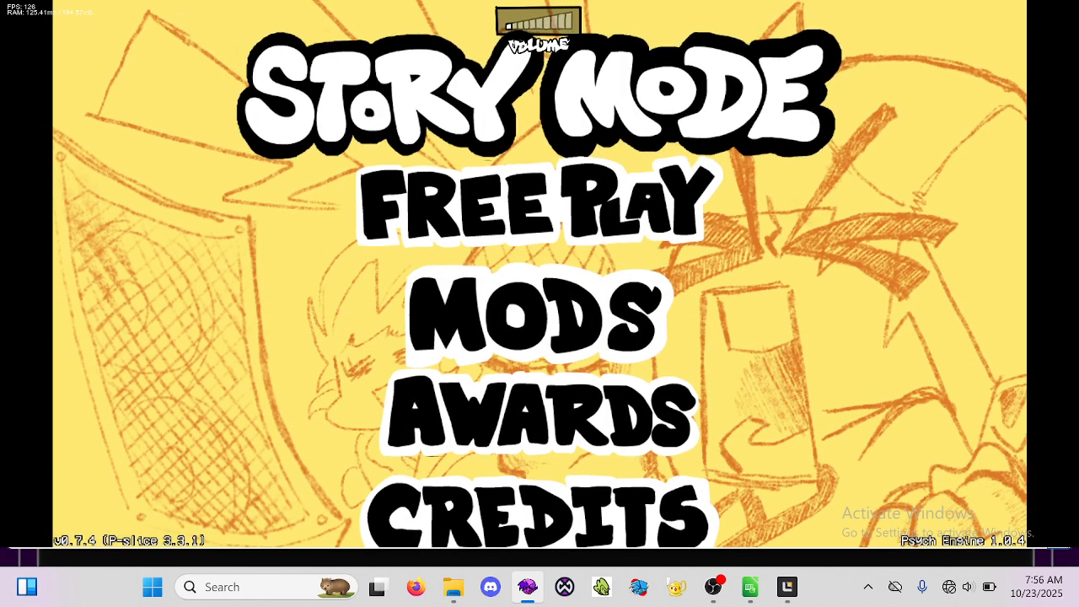
Open the editor selection menu and set the loaded mod directory to Skater and Soul
key("7")
key("Right")
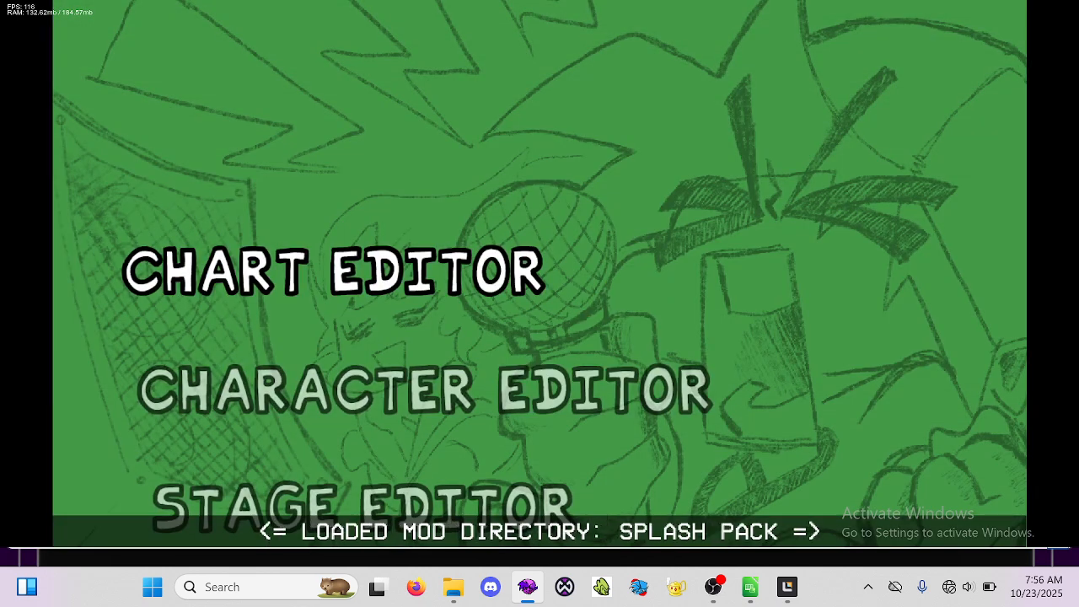
key("Right")
key("Right")
key("Right")
key("Right")
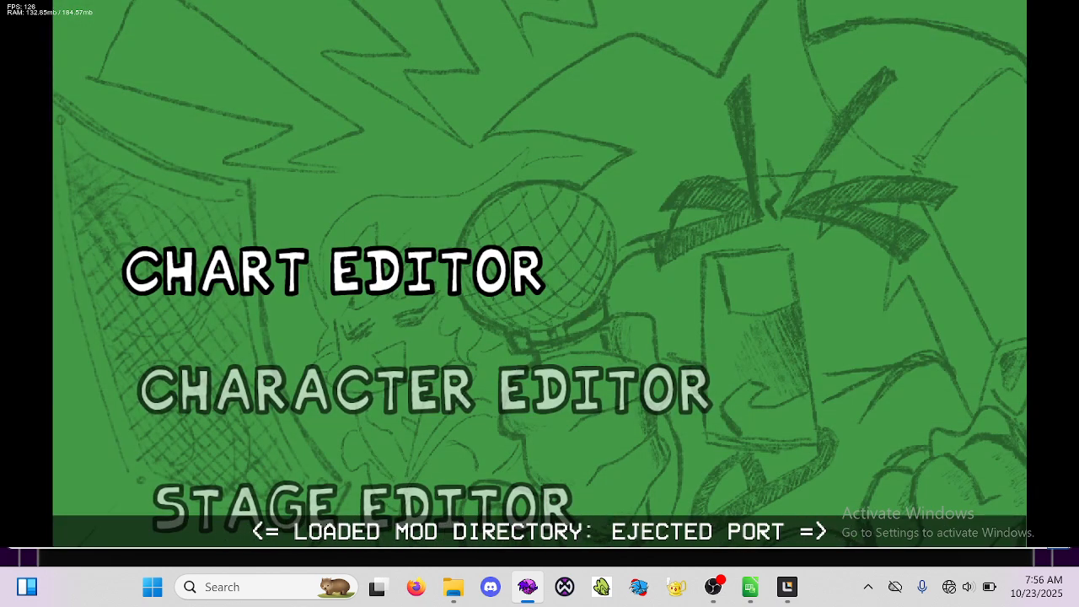
key("Right")
Open the Player Editor from the editor selection menu
key("Down")
key("Up")
key("Up")
key("Up")
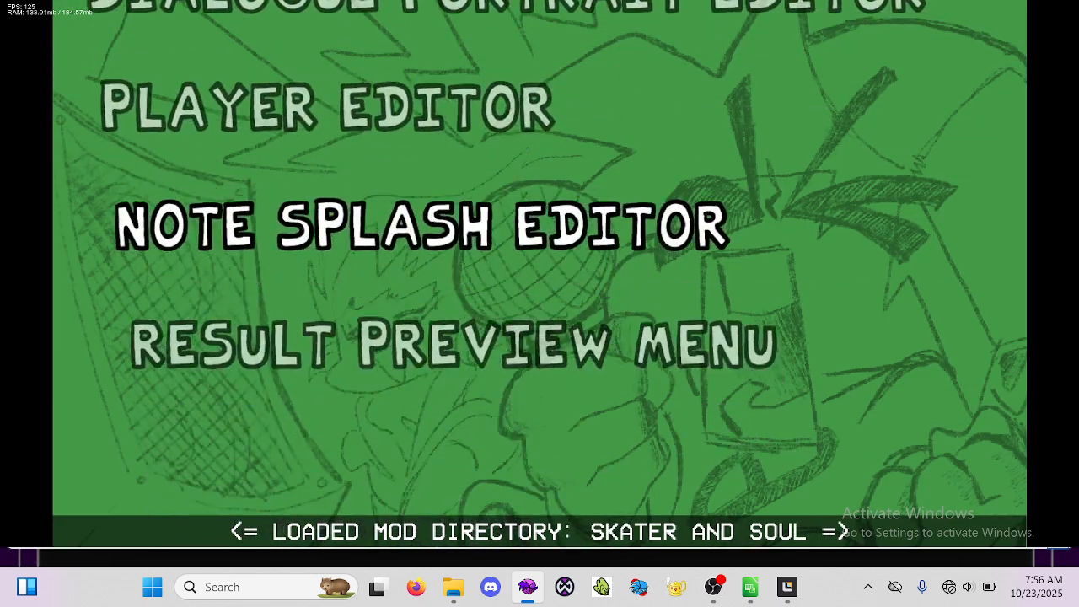
key("Up")
key("Return")
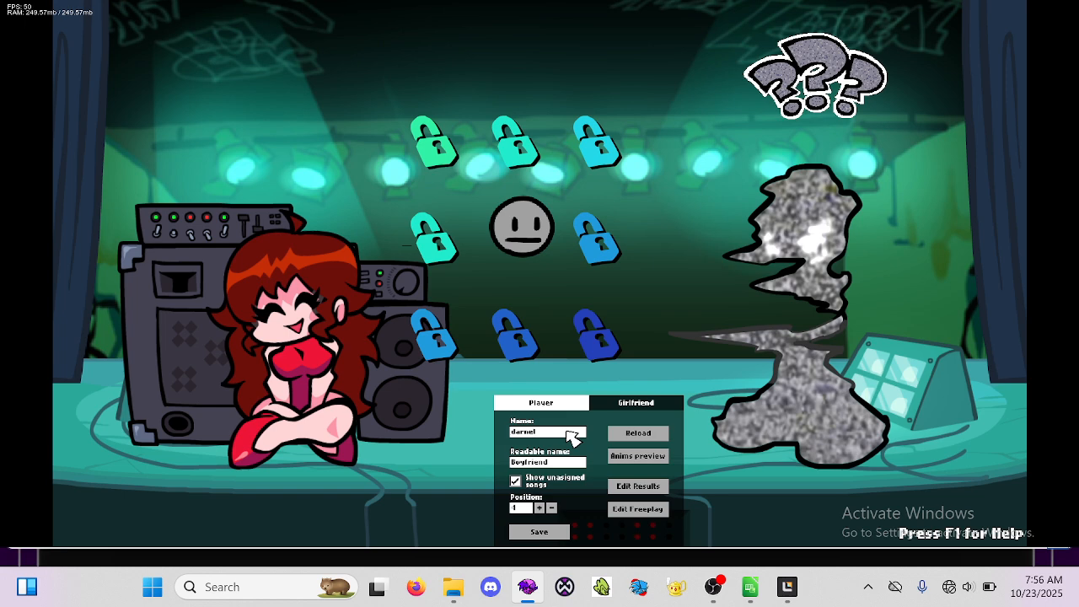
Set the player name to darnell, reload the player, preview its animations through pissed, and return to the editor menu
type("l")
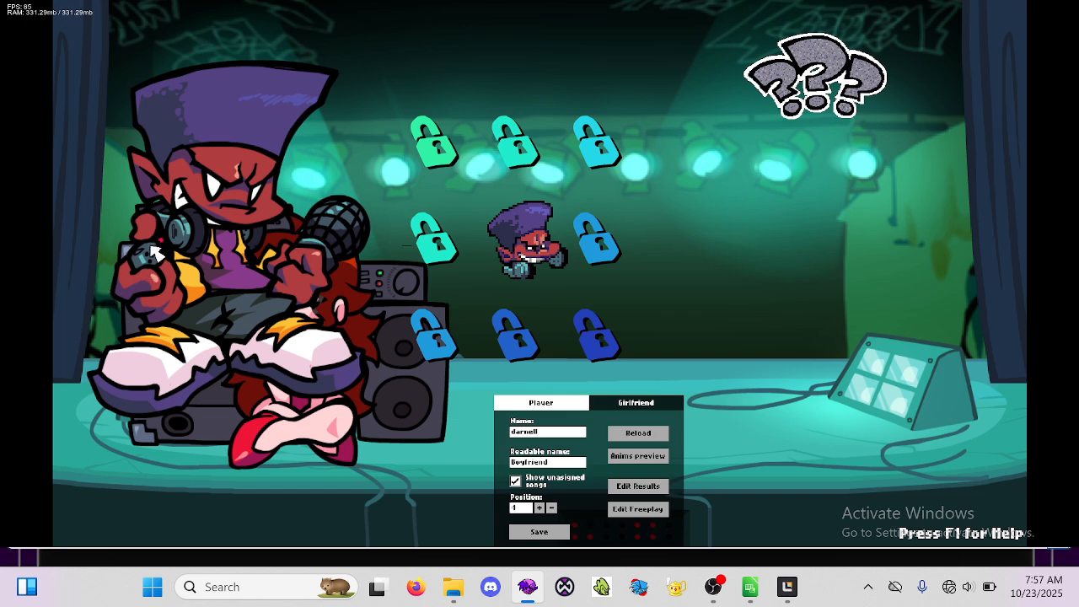
left_click(647, 460)
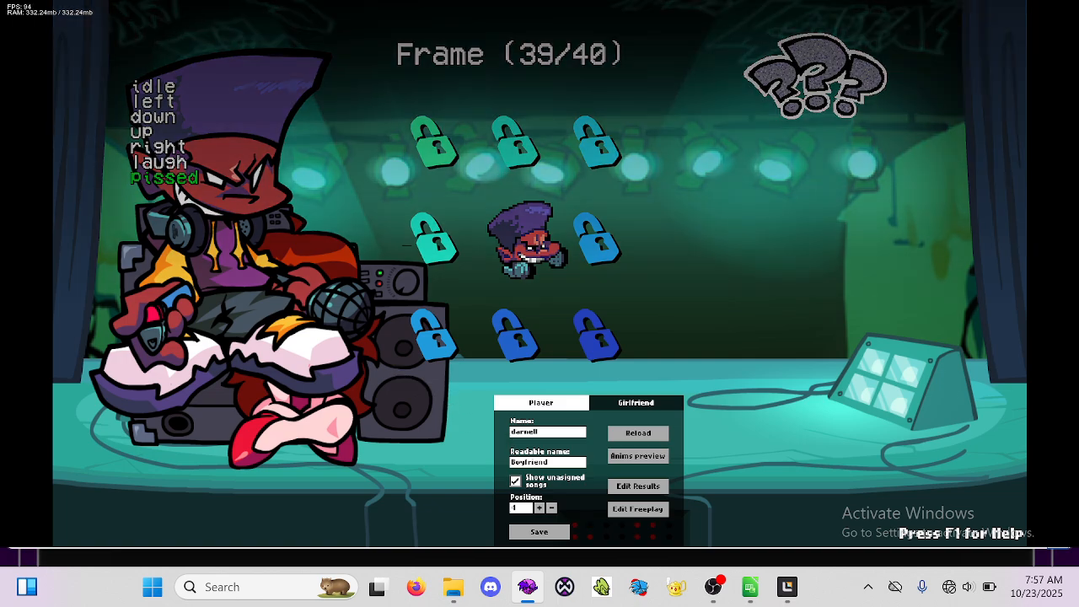
key("Escape")
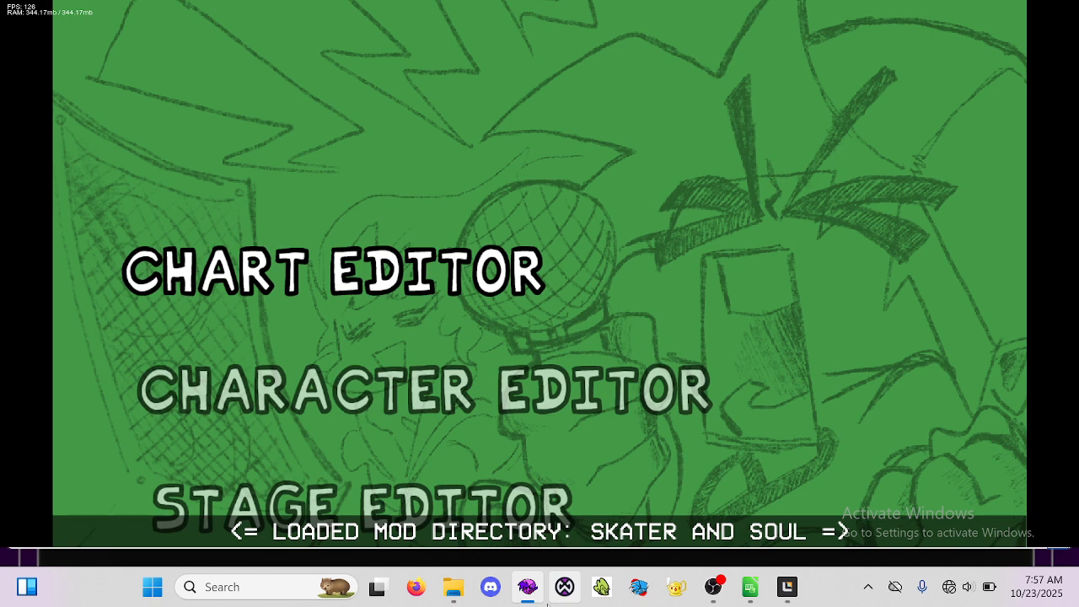
Minimize the game, switch to the open darnellChill.csv spreadsheet in LibreOffice Calc and close it
left_click(528, 587)
left_click(751, 587)
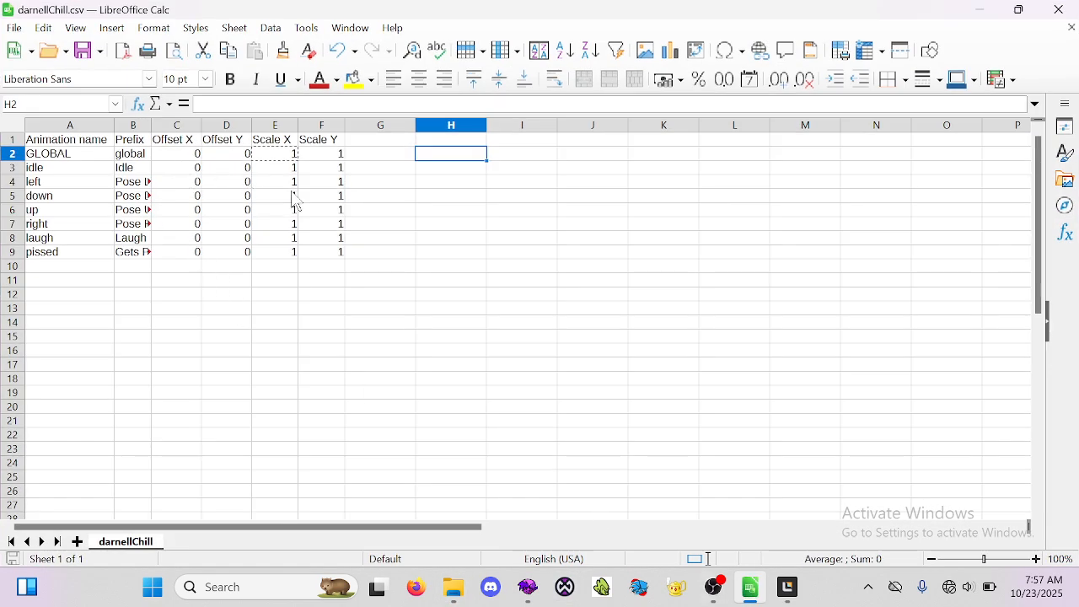
left_click(207, 172)
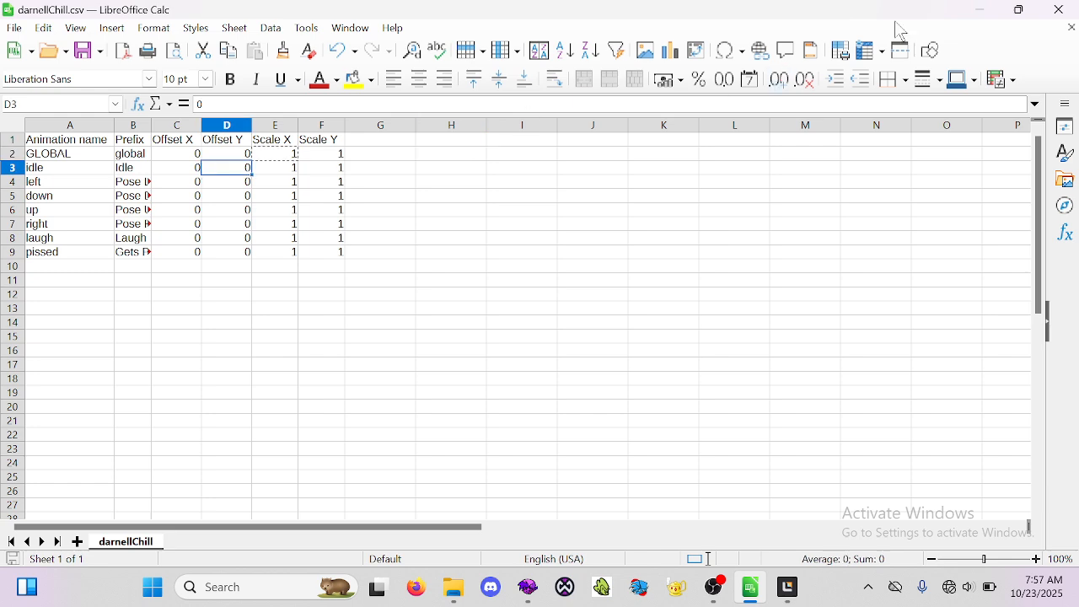
left_click(1056, 10)
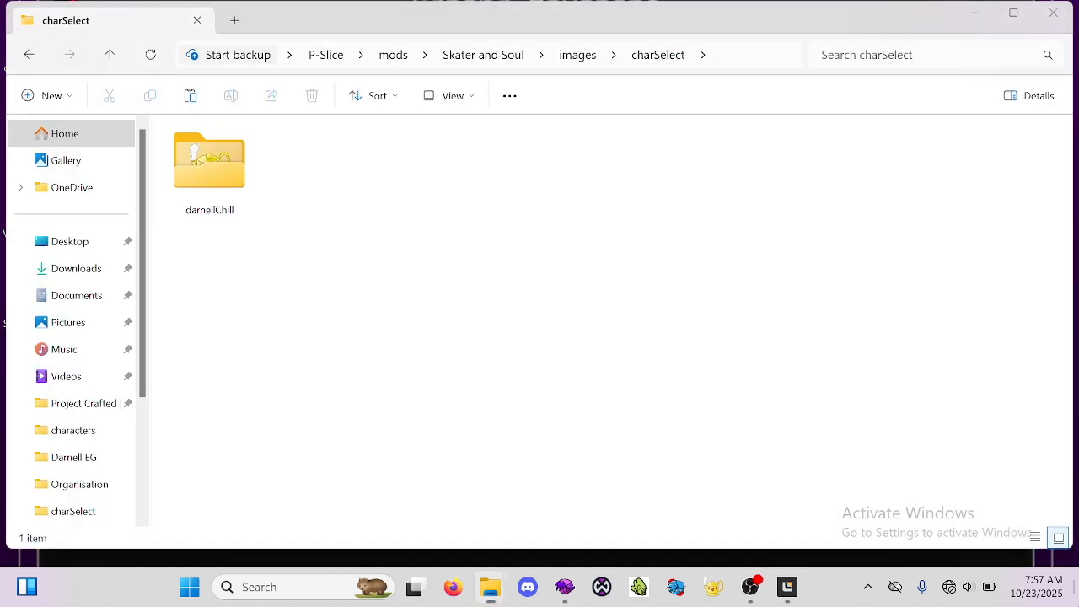
Open the desktop copy of darnellChill.csv with the default import settings, examine its offsets and scales, and close it
key("super+d")
left_click(850, 402)
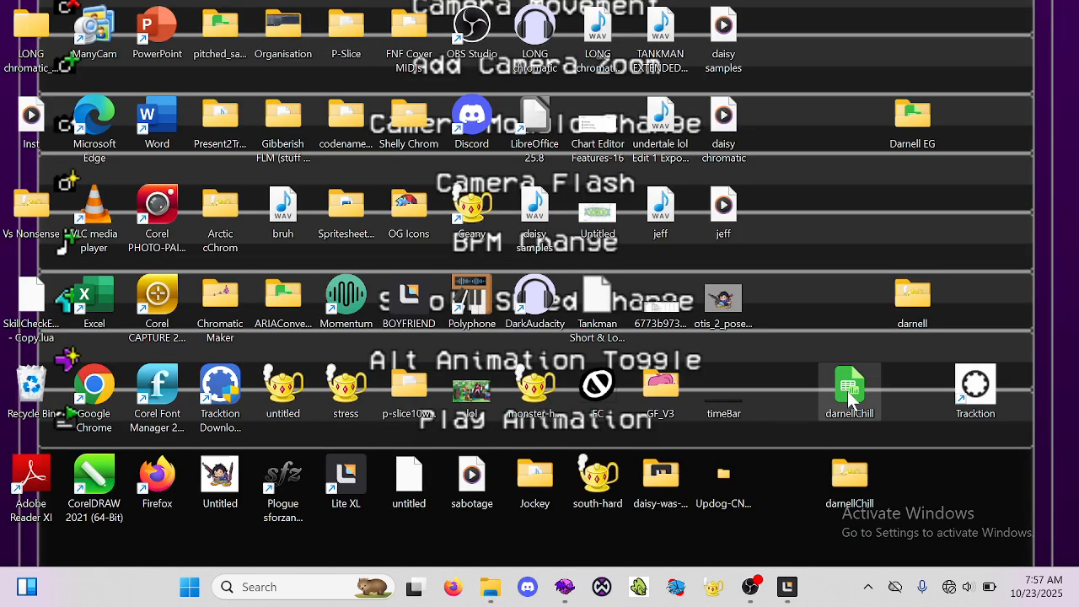
double_click(849, 390)
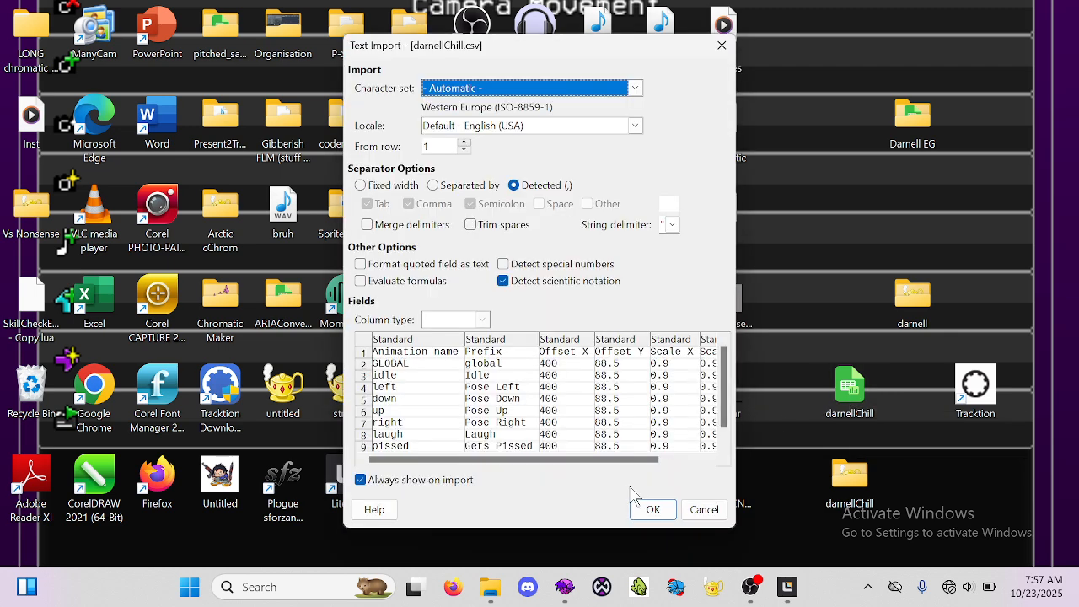
left_click(651, 510)
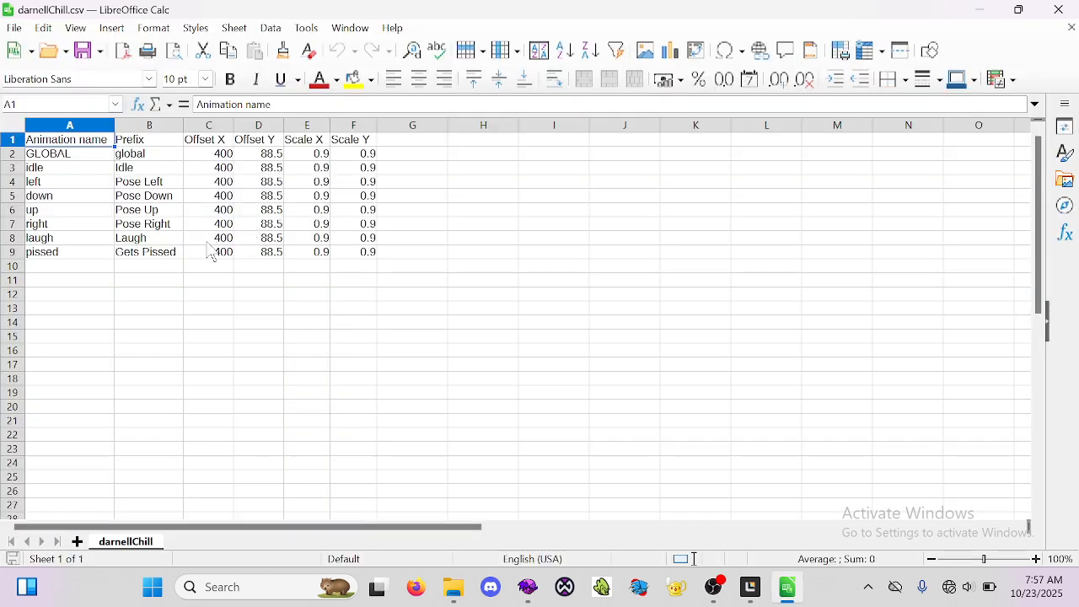
left_click_drag(52, 268, 84, 280)
left_click(139, 214)
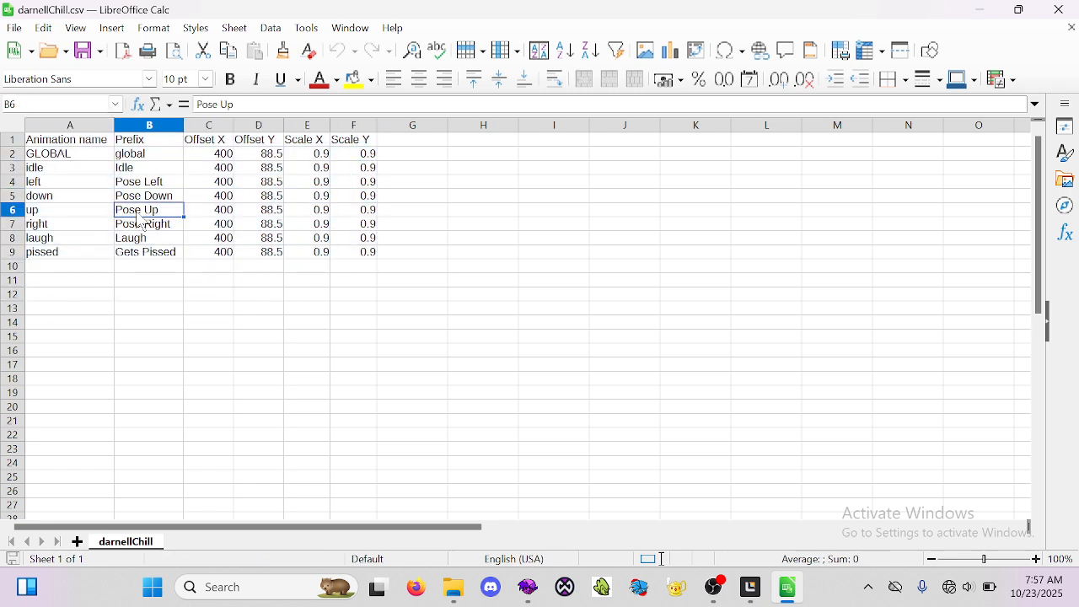
left_click(1063, 9)
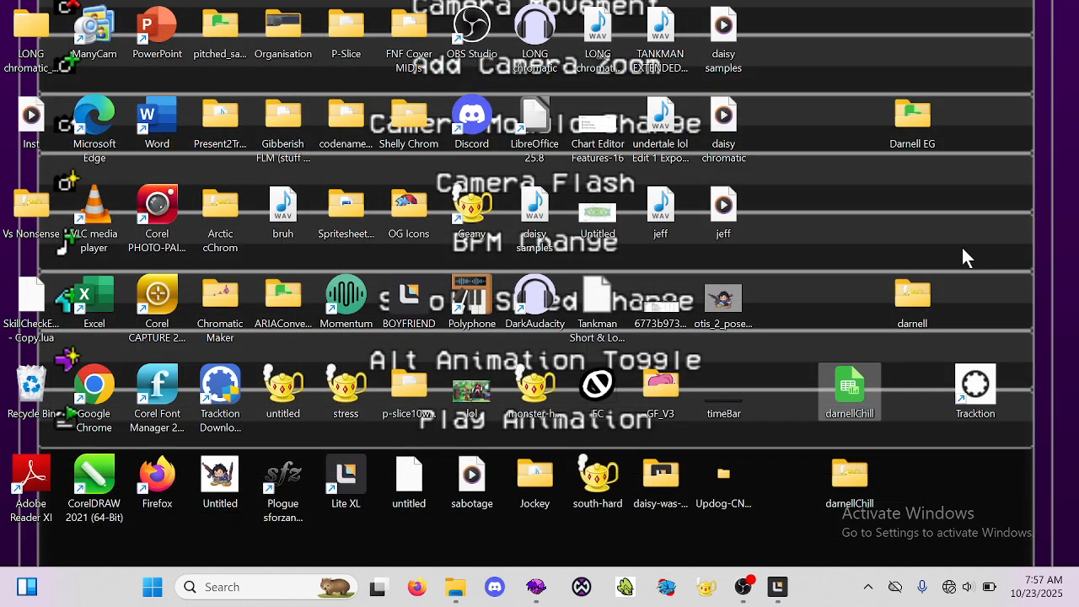
Check the desktop darnellChill folder's files, then replace the darnellChill folder in charSelect with that desktop version
double_click(839, 472)
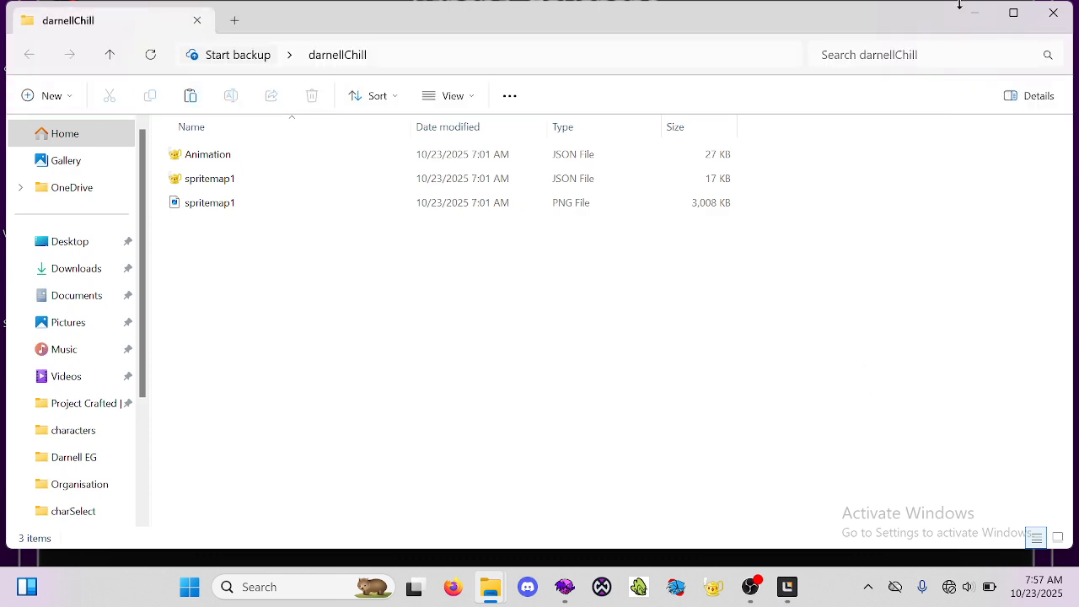
left_click(985, 14)
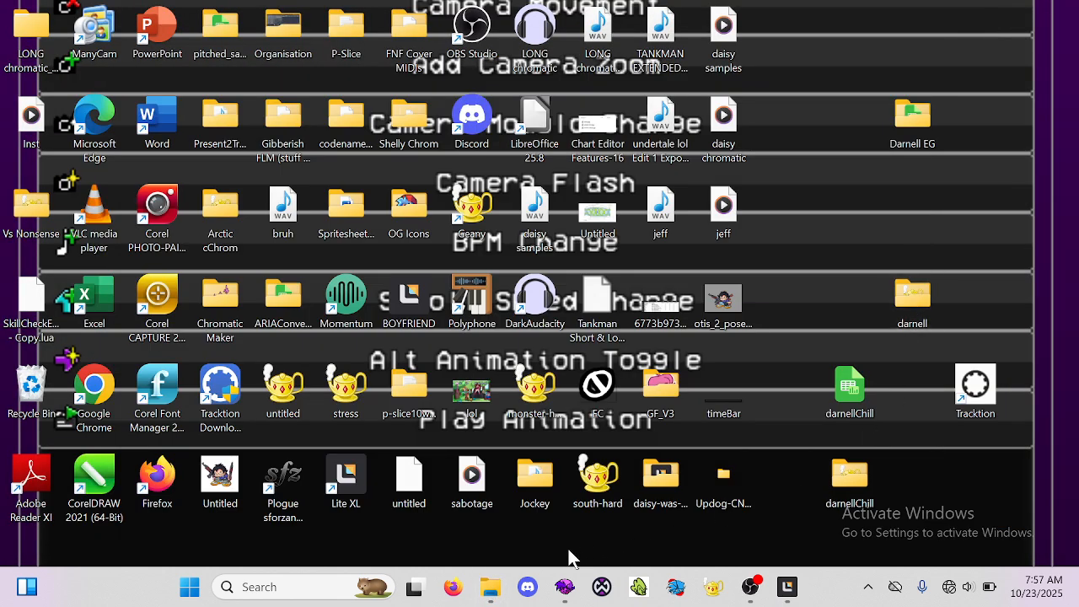
mouse_move(490, 587)
mouse_move(657, 485)
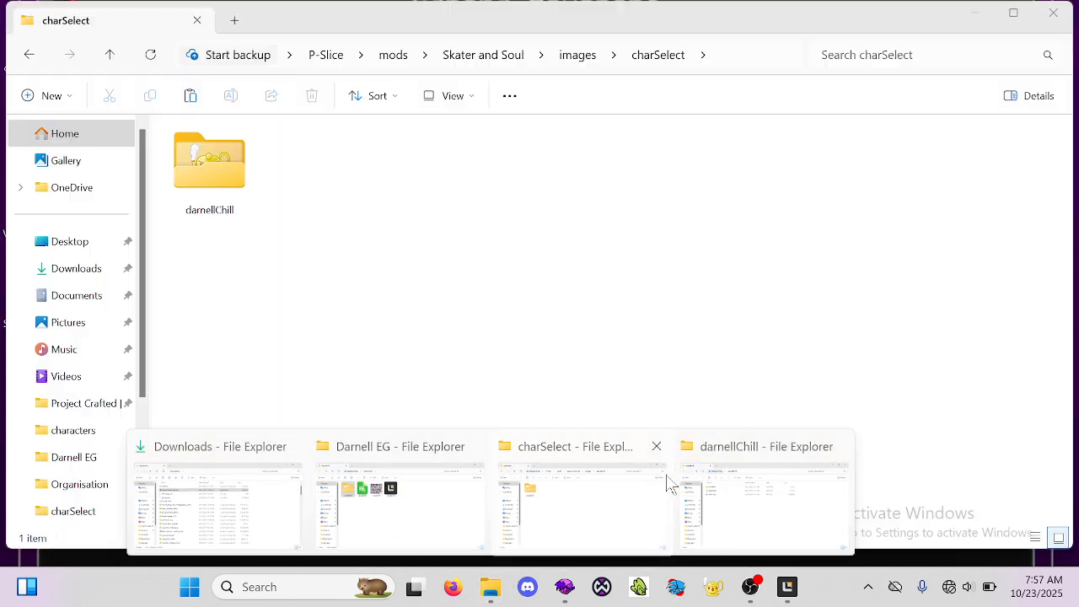
left_click(618, 508)
left_click(215, 212)
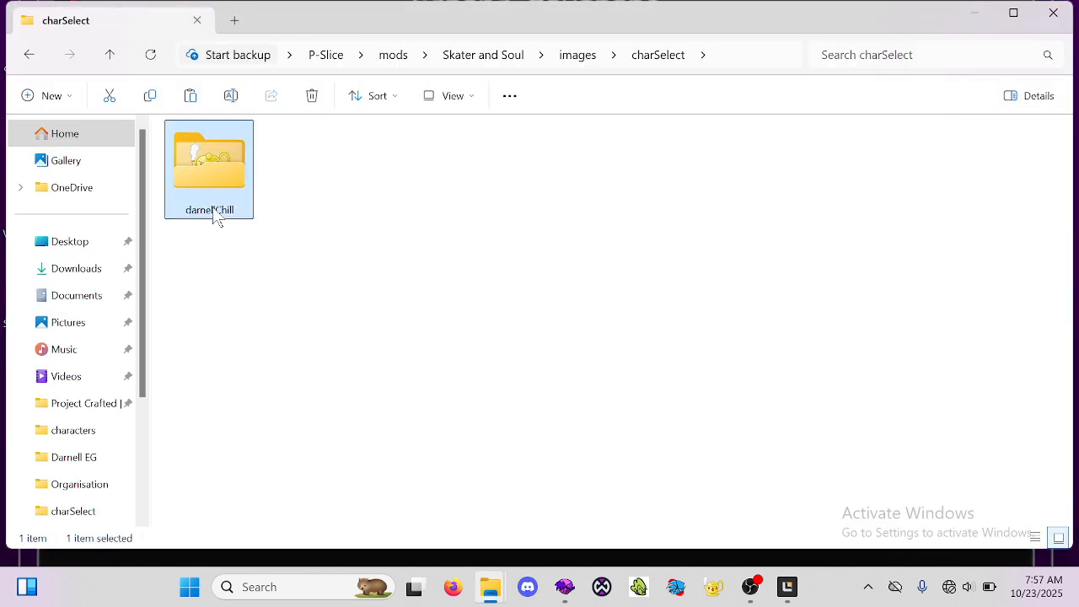
key("Delete")
left_click(975, 14)
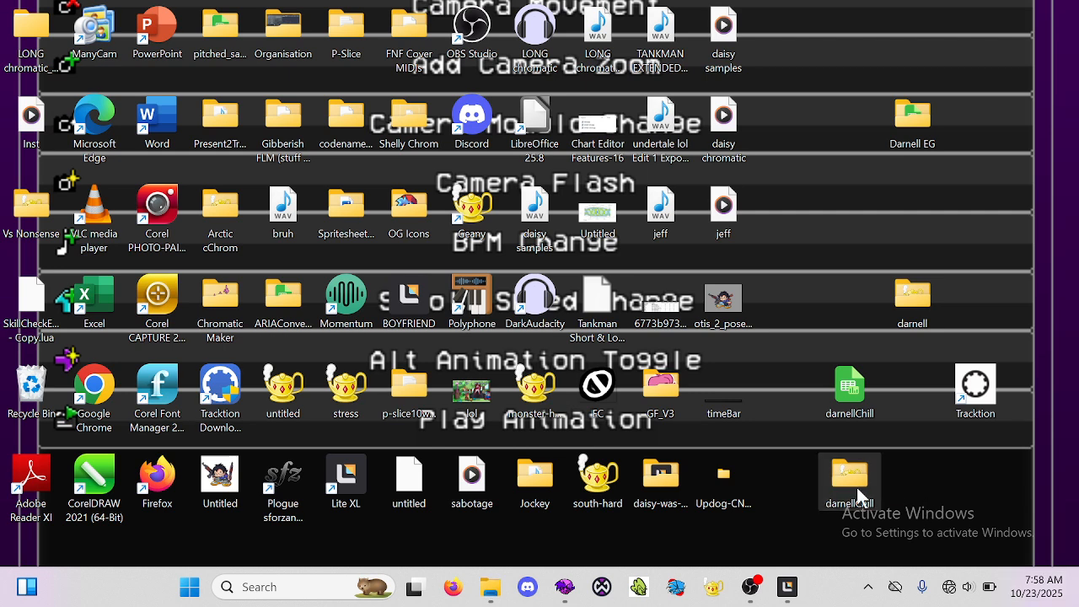
left_click_drag(856, 487, 534, 209)
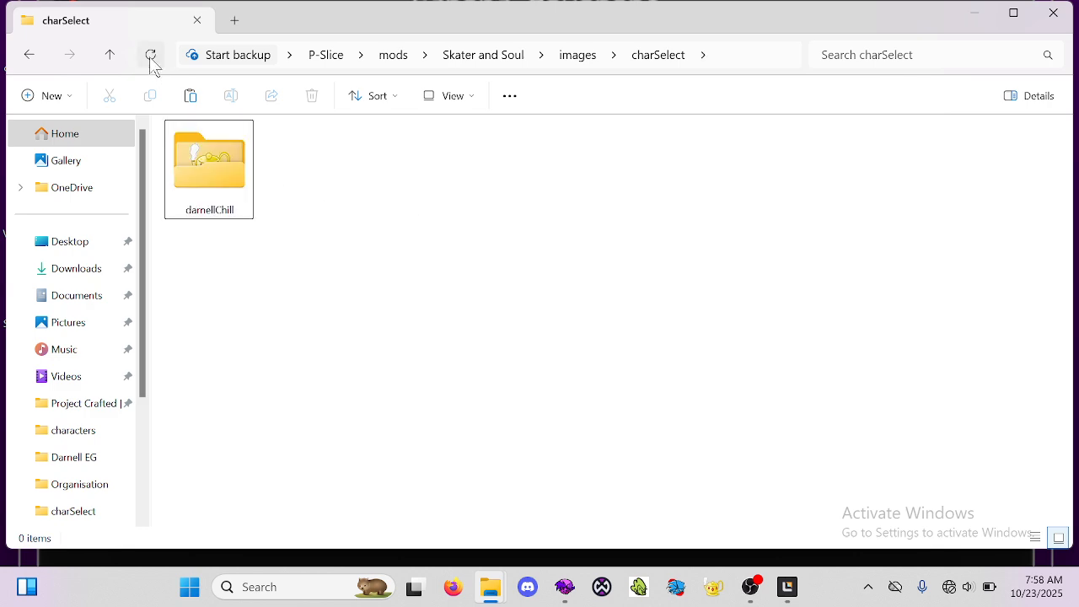
Switch back to the P-Slice Engine game and open the Player Editor from the editor menu
left_click(565, 590)
left_click(564, 595)
left_click(565, 595)
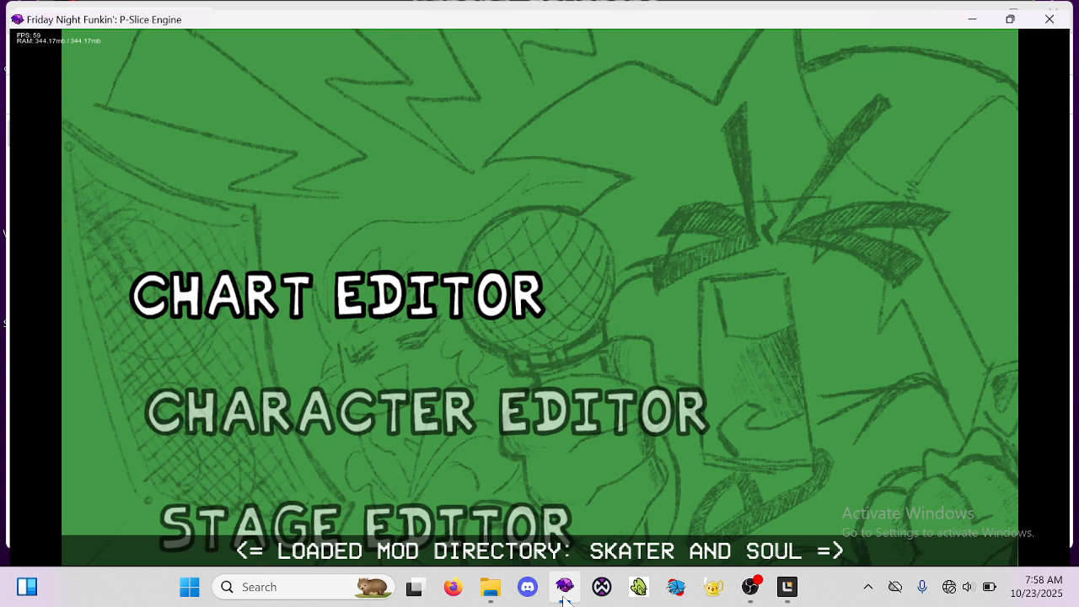
left_click(565, 595)
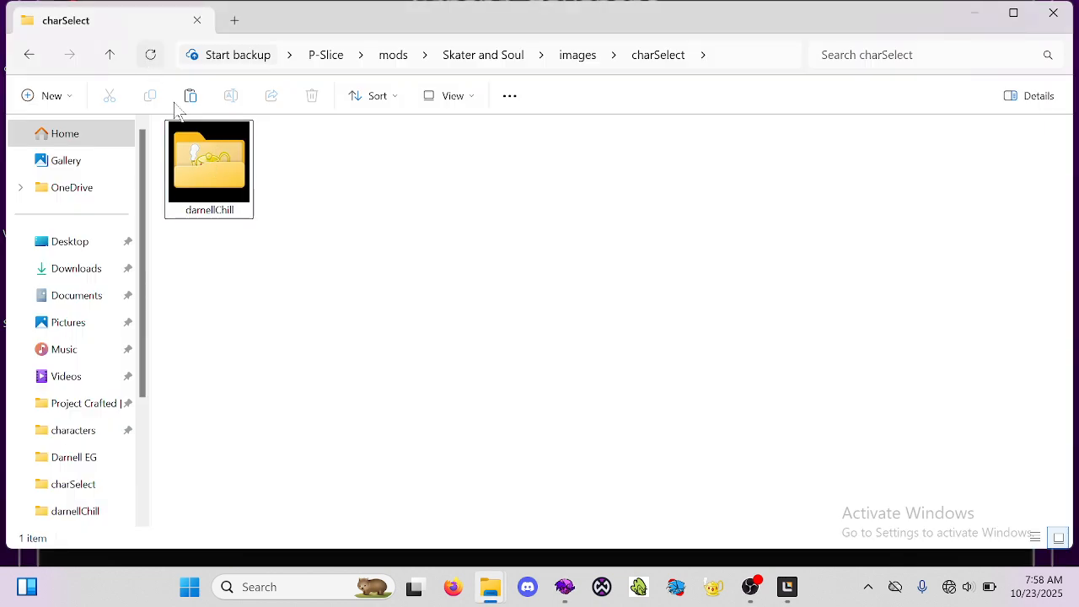
left_click(565, 588)
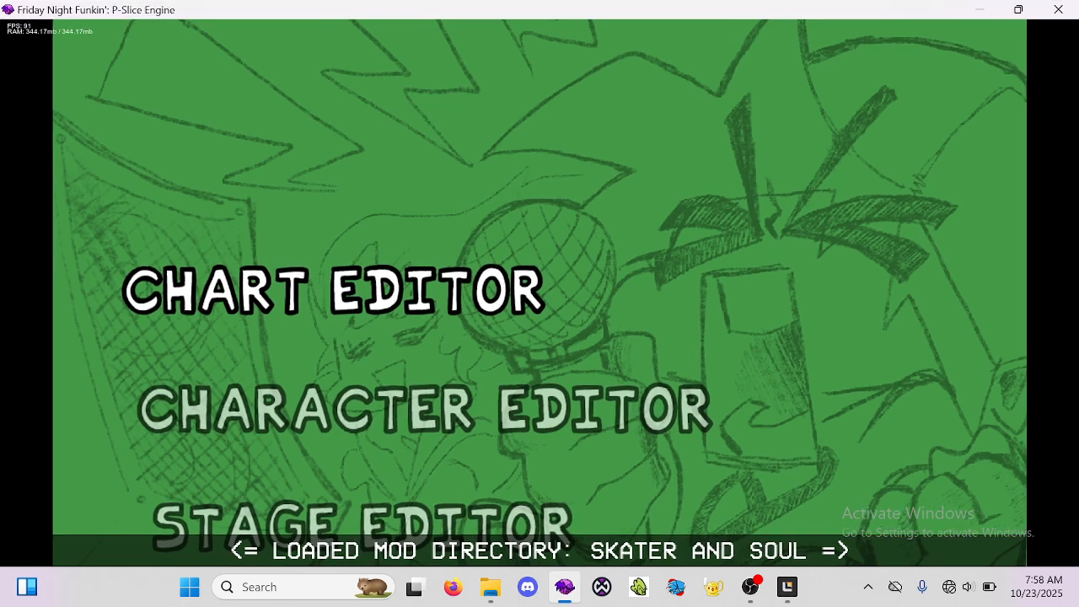
key("Up")
key("Up")
key("Up")
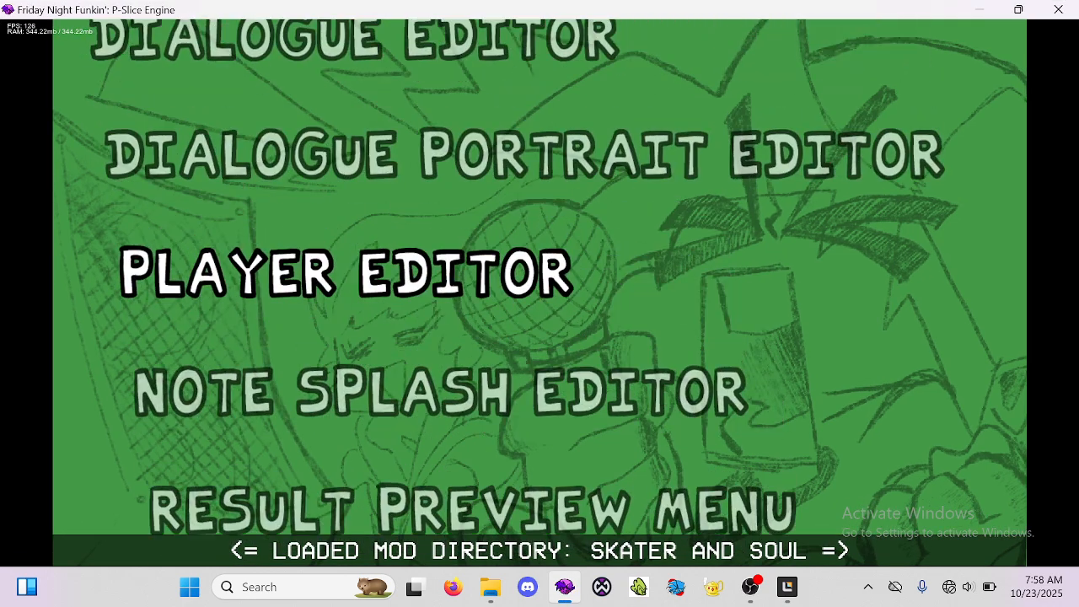
key("Return")
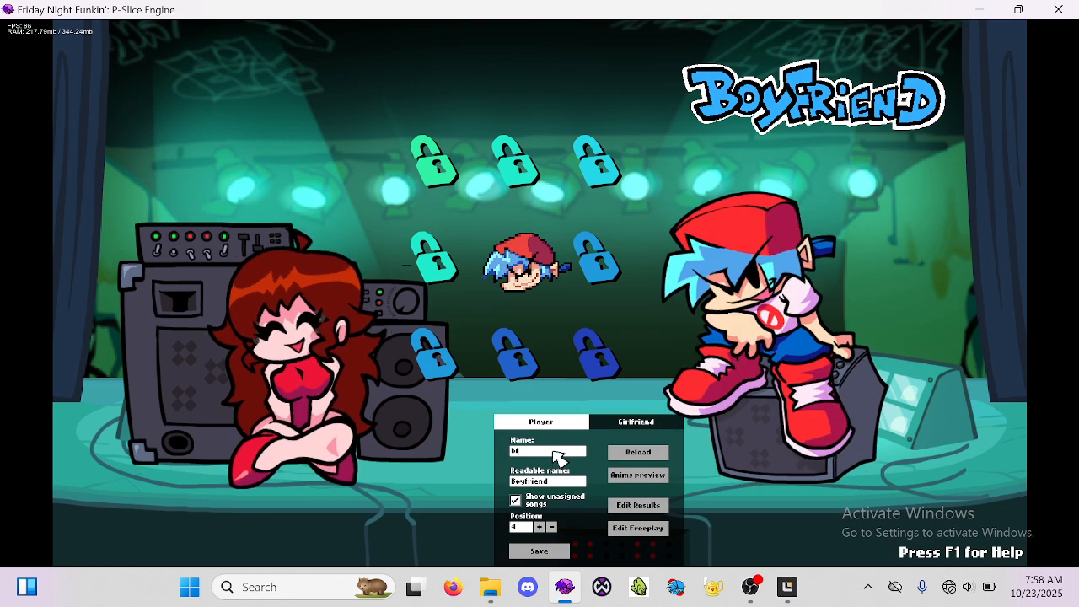
Replace the player's name with darnell to load the updated character in the preview
left_click(548, 452)
key("BackSpace")
key("BackSpace")
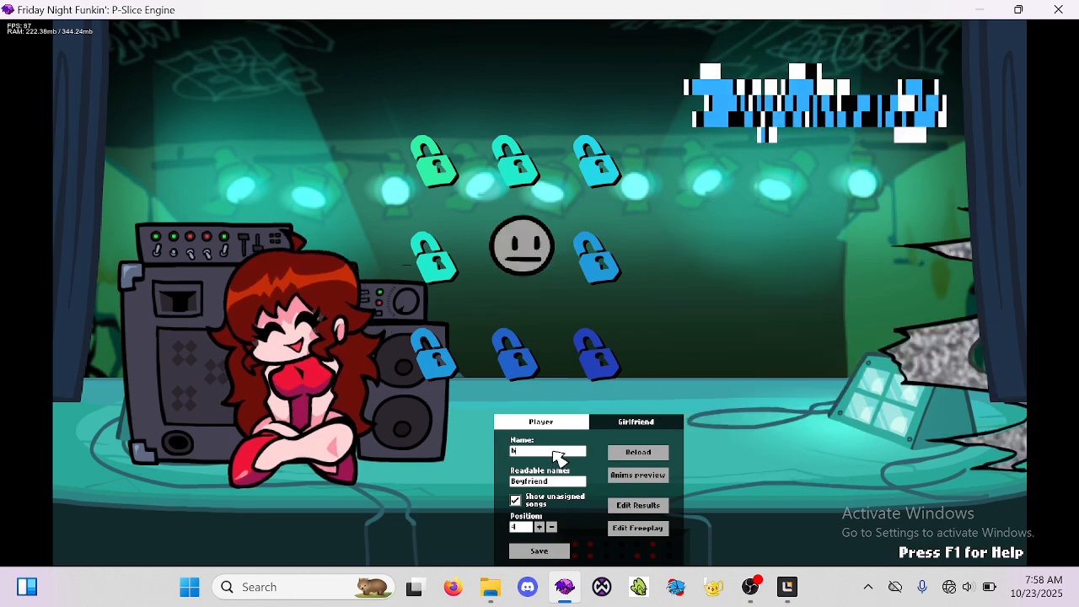
type("darnel")
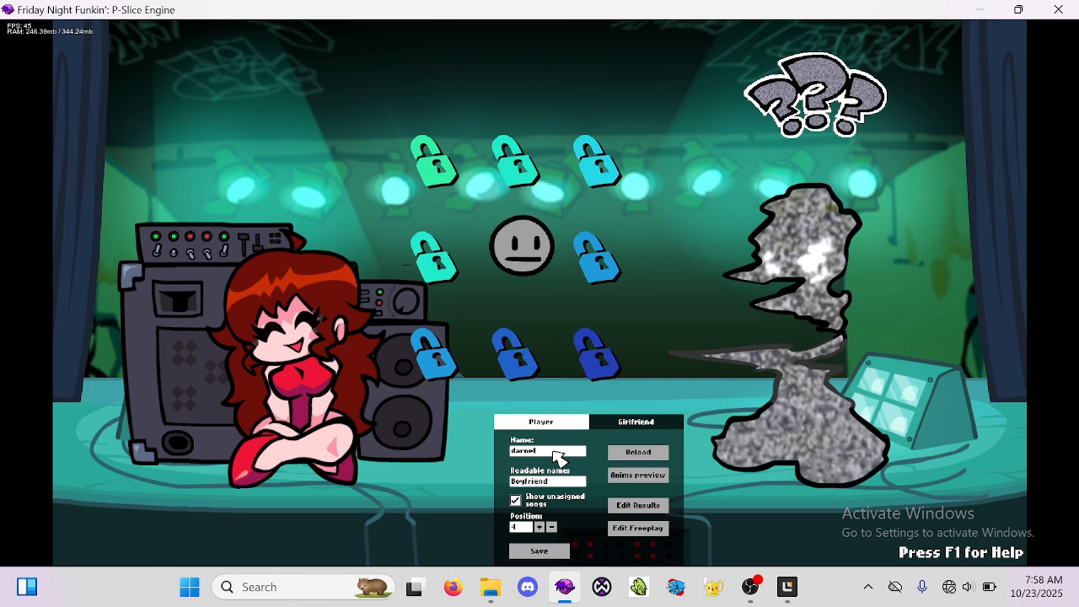
type("l")
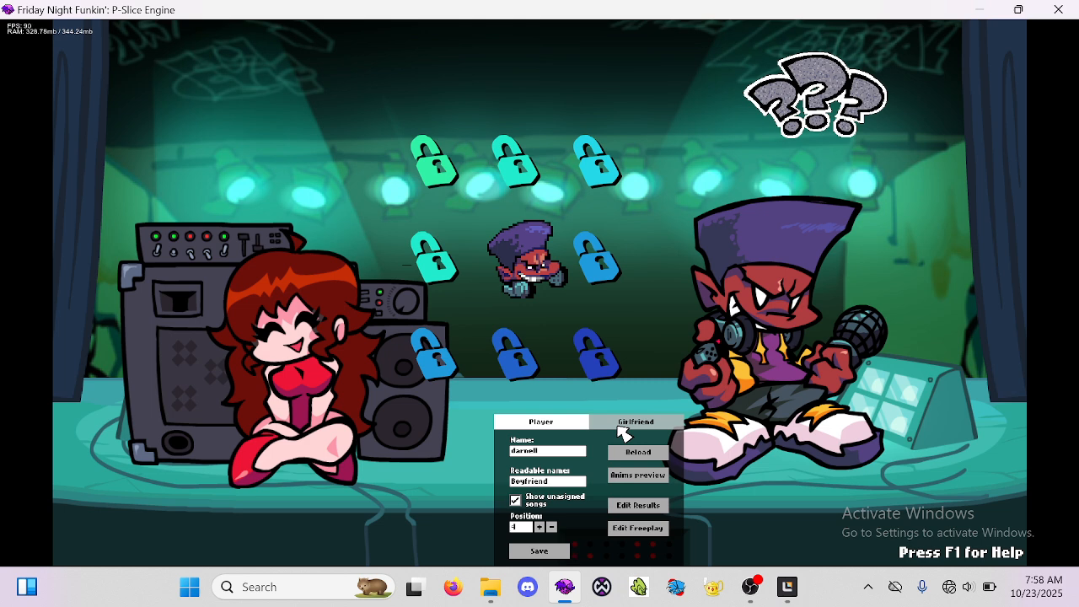
left_click(750, 587)
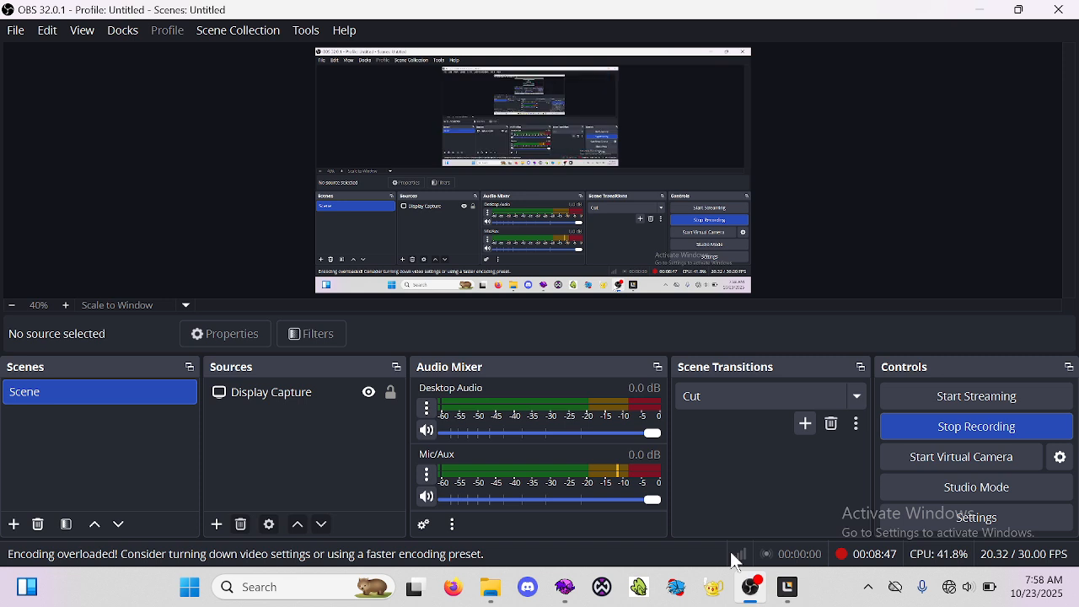